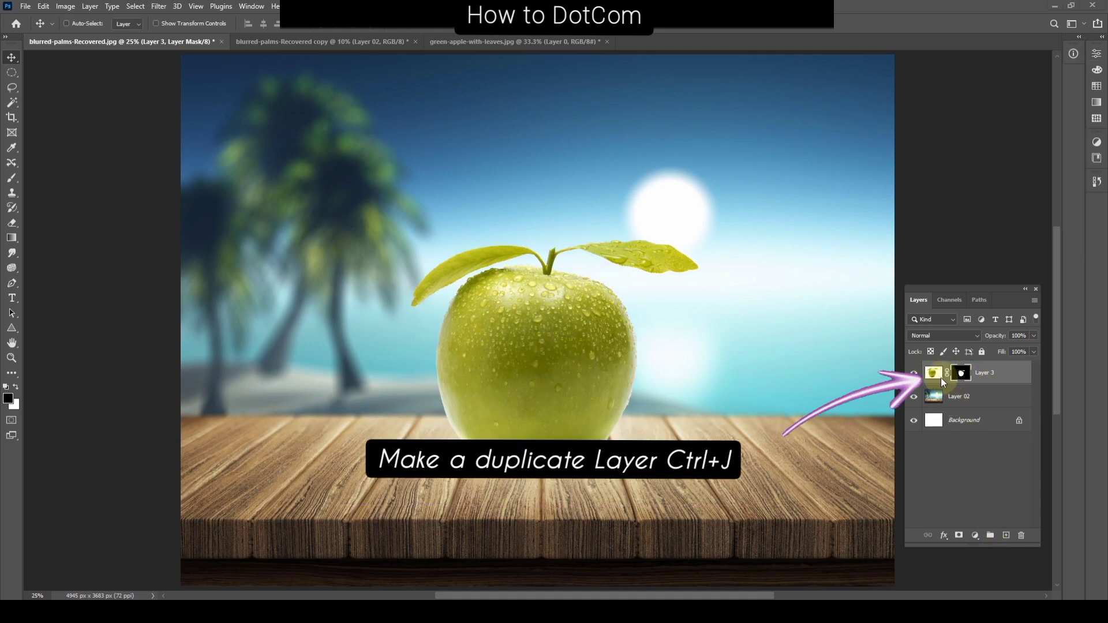
# Step: Duplicate Layer 3 and delete the layer mask from the original Layer 3 without applying it
pyautogui.hotkey('ctrl', 'j')
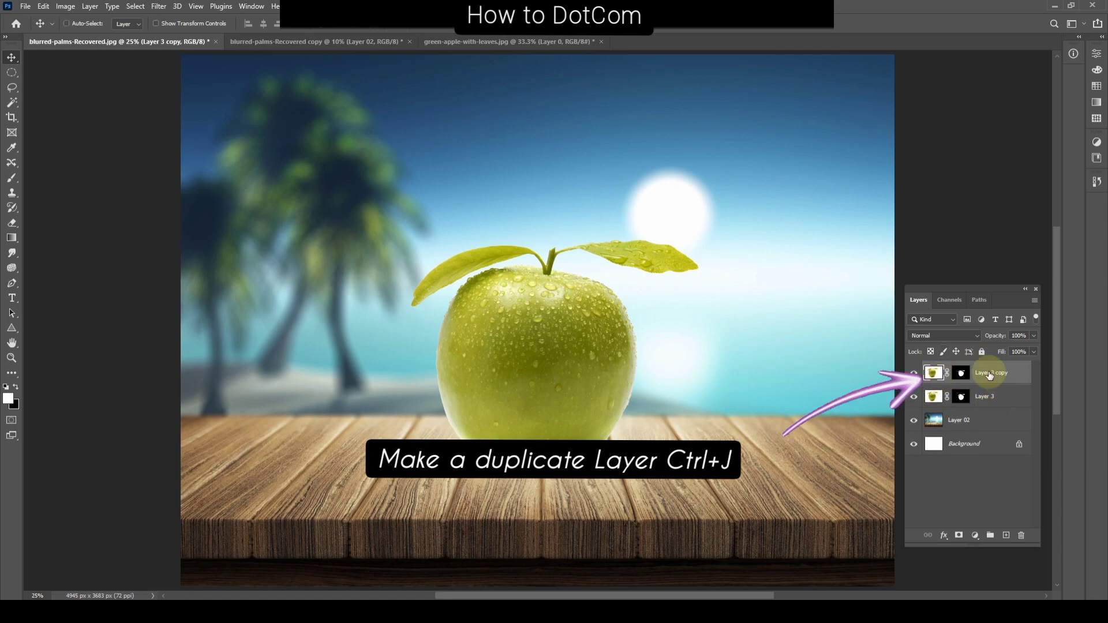
pyautogui.moveTo(963, 398); pyautogui.dragTo(1022, 536)
pyautogui.click(606, 227)
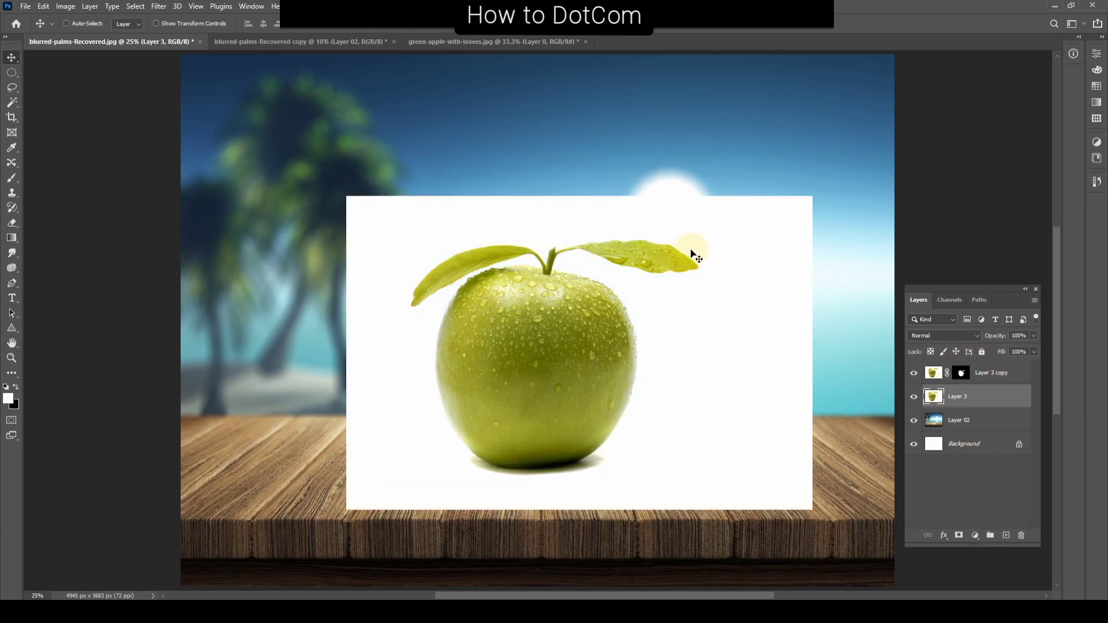
# Step: Lasso the shadow beneath the apple on Layer 3 and mask the layer to that selection
pyautogui.click(12, 87)
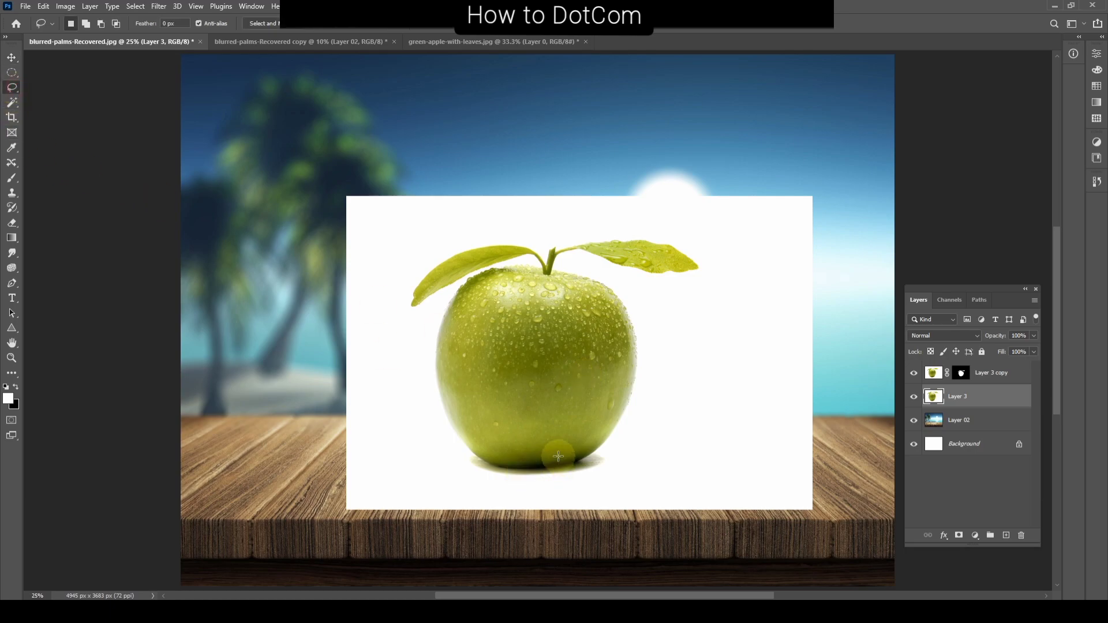
pyautogui.moveTo(558, 443); pyautogui.dragTo(591, 442)
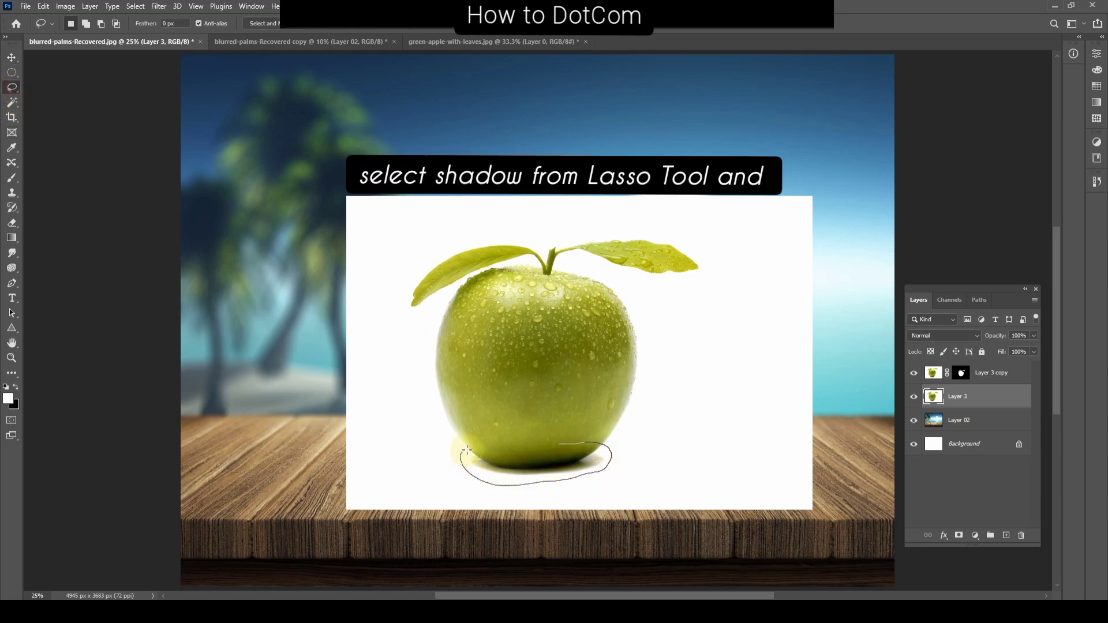
pyautogui.moveTo(466, 450); pyautogui.dragTo(560, 444)
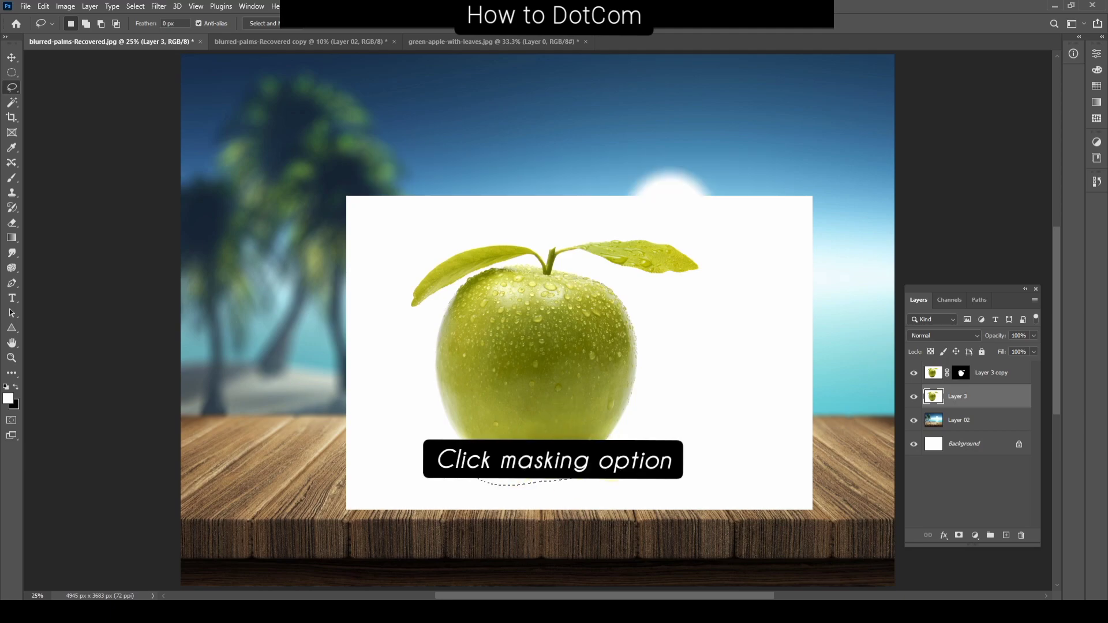
pyautogui.click(960, 535)
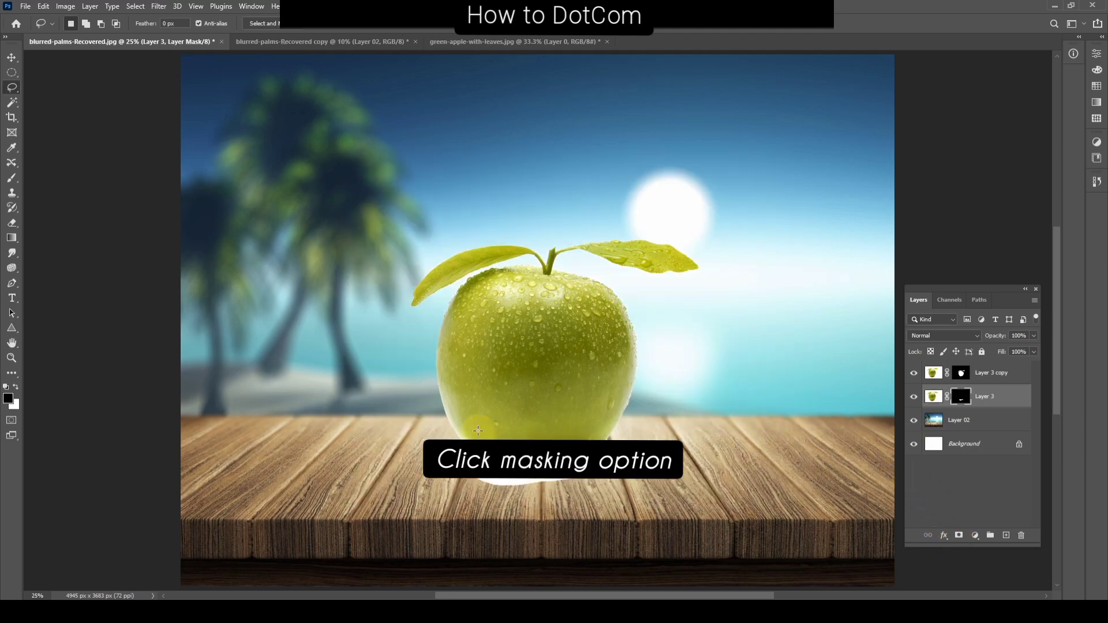
# Step: Set Layer 3's blend mode to Multiply and apply the layer masks of Layer 3 and Layer 3 copy
pyautogui.click(937, 335)
pyautogui.click(934, 355)
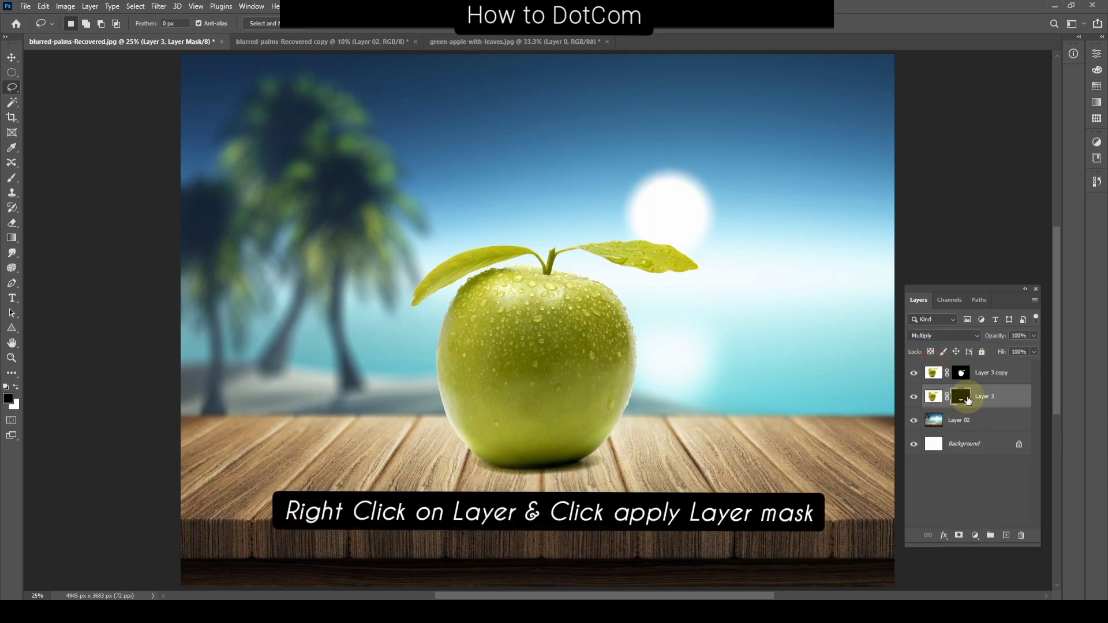
pyautogui.rightClick(961, 397)
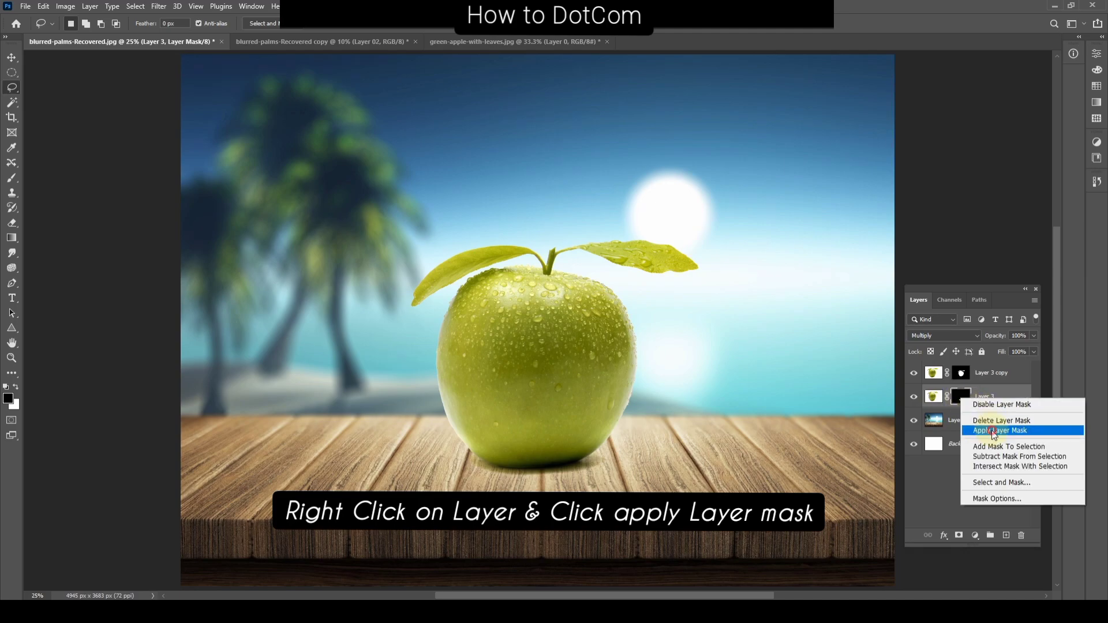
pyautogui.click(993, 430)
pyautogui.rightClick(961, 375)
pyautogui.click(992, 407)
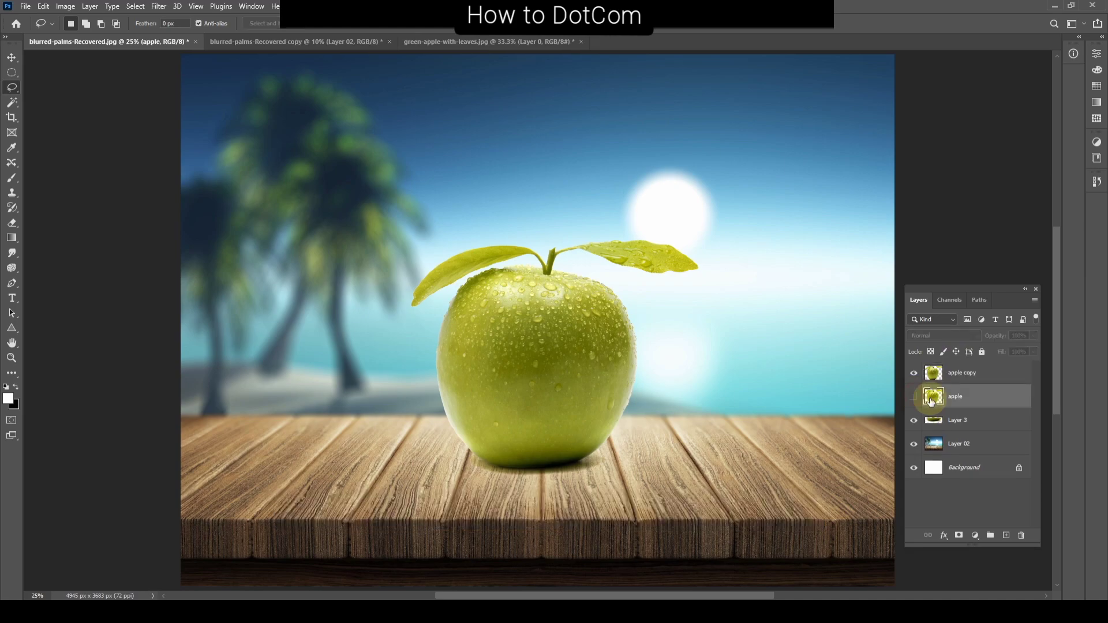
# Step: Desaturate the apple copy layer and set its blend mode to Screen
pyautogui.click(938, 373)
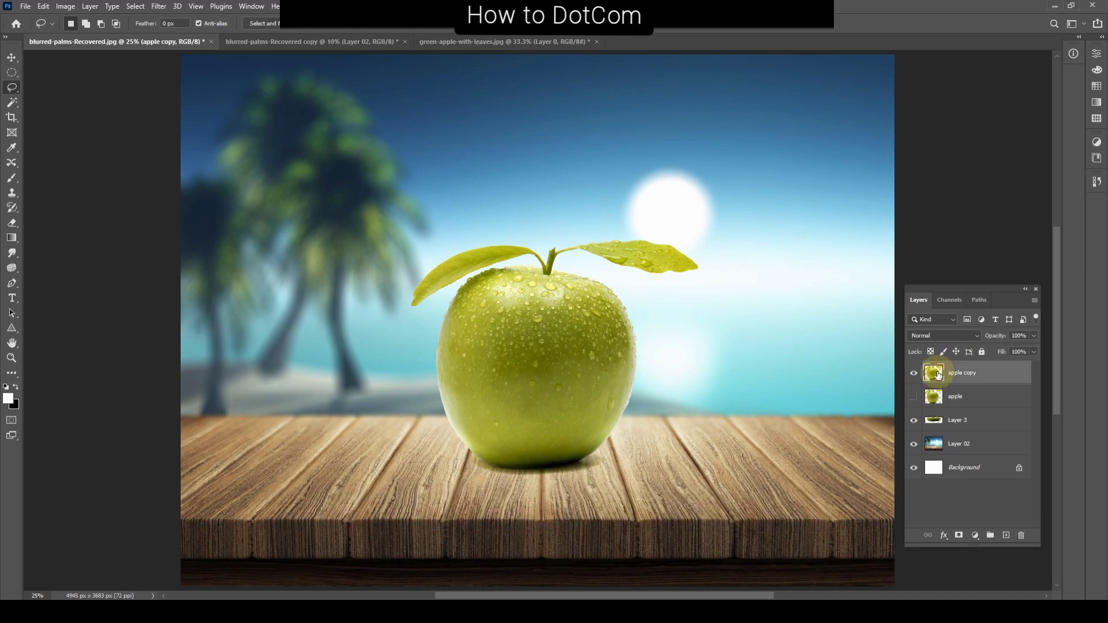
pyautogui.click(65, 6)
pyautogui.moveTo(86, 32)
pyautogui.click(200, 259)
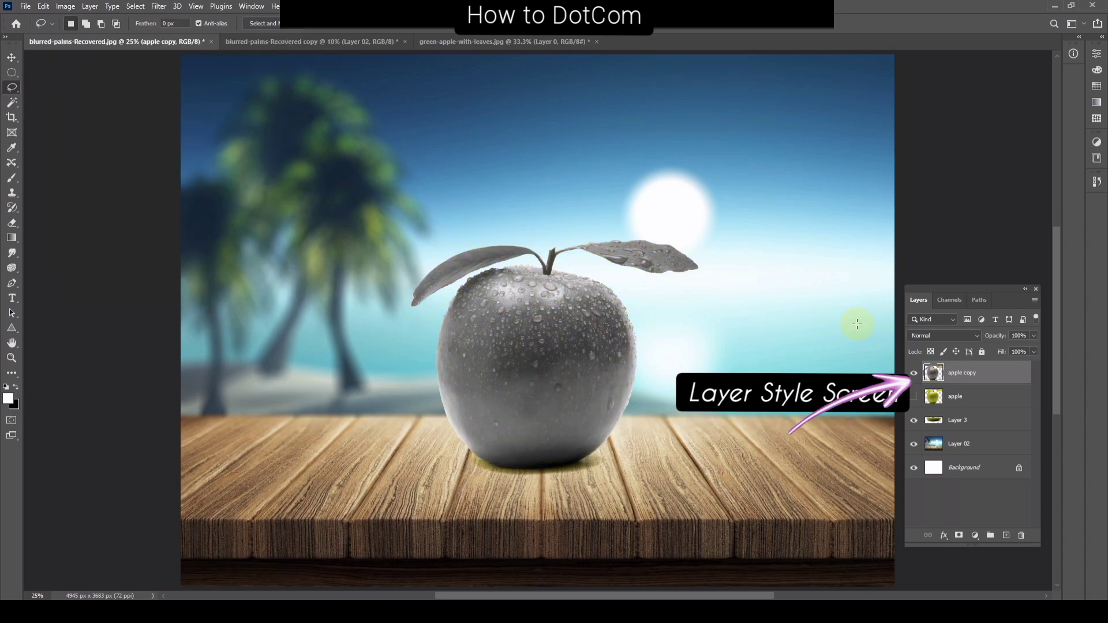
pyautogui.click(944, 335)
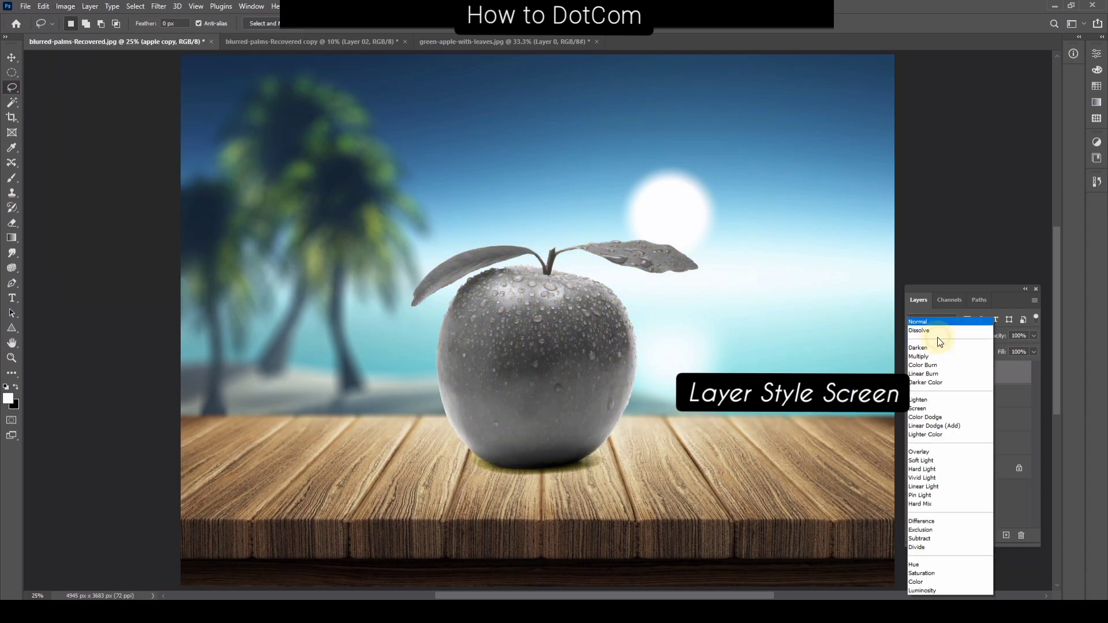
pyautogui.click(926, 411)
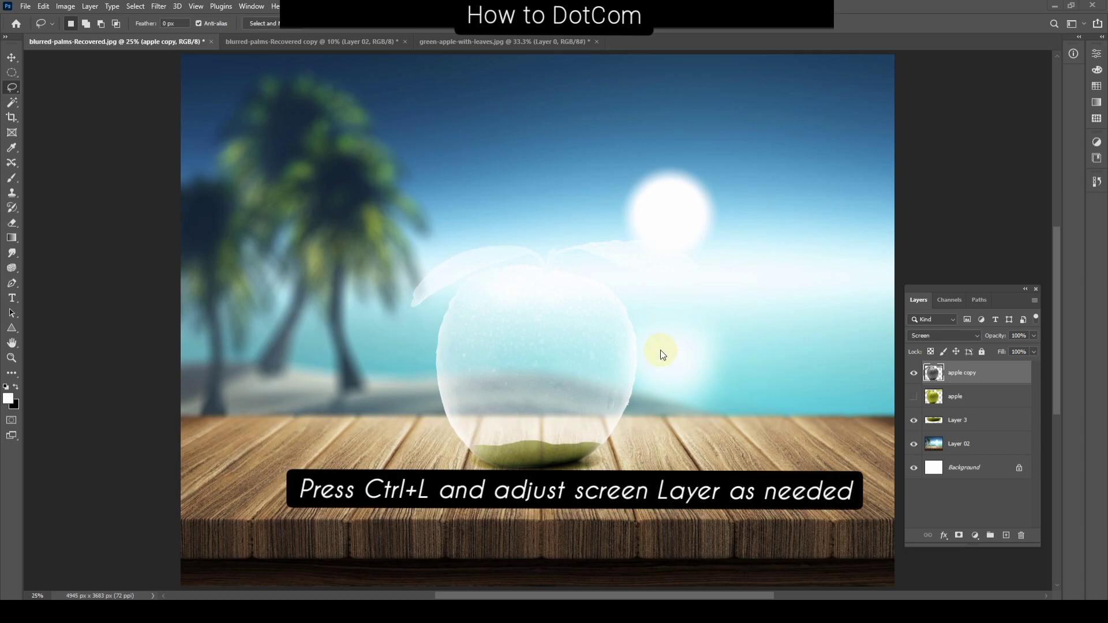
# Step: Adjust the apple copy's Levels with input values of 94, 1.67 and 216
pyautogui.hotkey('ctrl', 'l')
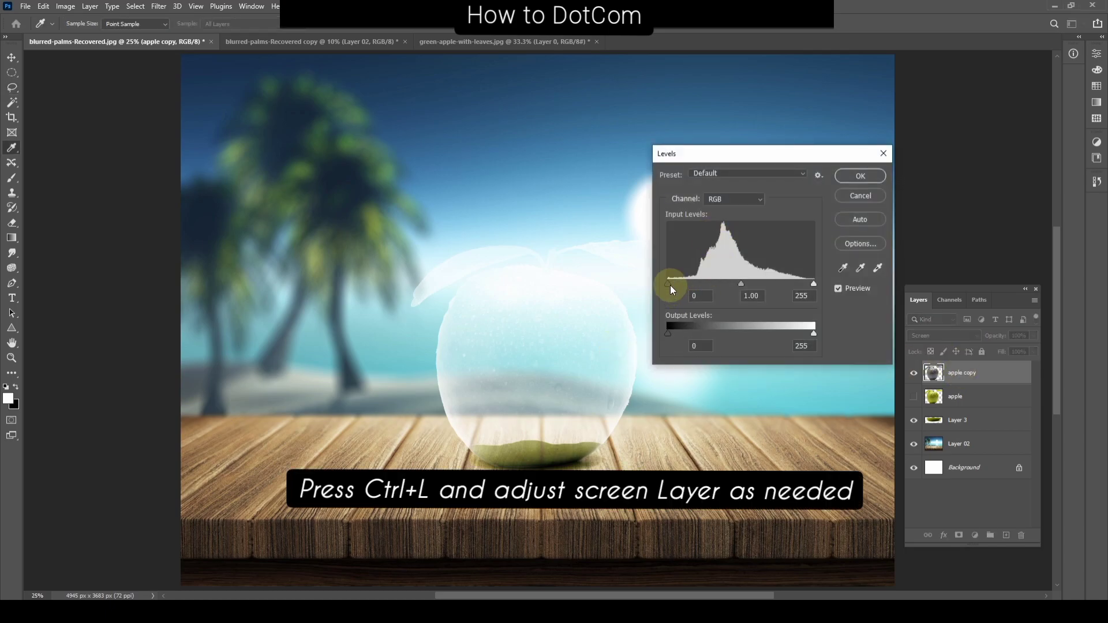
pyautogui.moveTo(668, 284); pyautogui.dragTo(719, 285)
pyautogui.moveTo(814, 284); pyautogui.dragTo(793, 284)
pyautogui.moveTo(719, 284); pyautogui.dragTo(722, 284)
pyautogui.moveTo(757, 284); pyautogui.dragTo(722, 284)
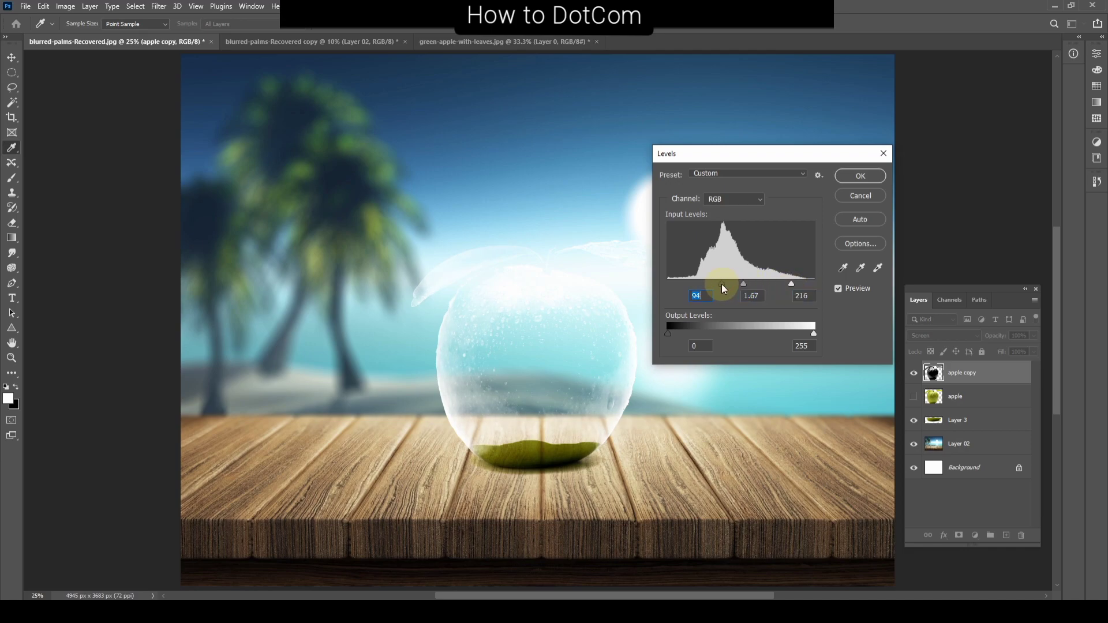
pyautogui.click(860, 176)
pyautogui.press('v')
pyautogui.moveTo(519, 329); pyautogui.dragTo(333, 396)
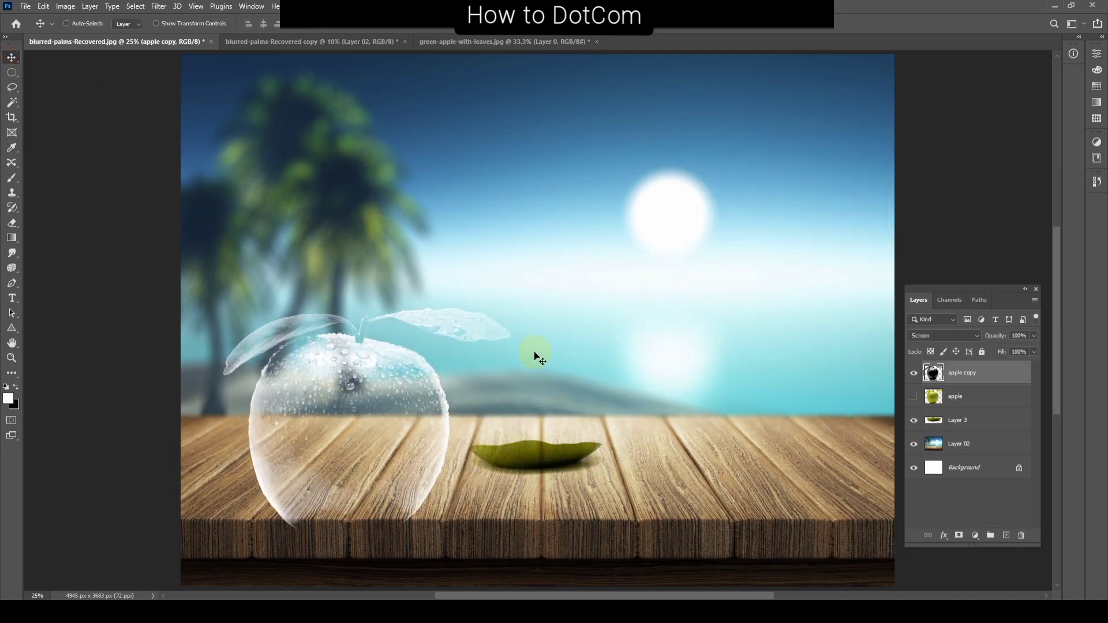
pyautogui.hotkey('ctrl', 'z')
# Step: Enlarge the beach and table background on Layer 02 beyond the canvas edges and reposition it behind the apple
pyautogui.keyDown('ctrl'); pyautogui.click(730, 387); pyautogui.keyUp('ctrl')
pyautogui.hotkey('ctrl', '-')
pyautogui.hotkey('ctrl', 't')
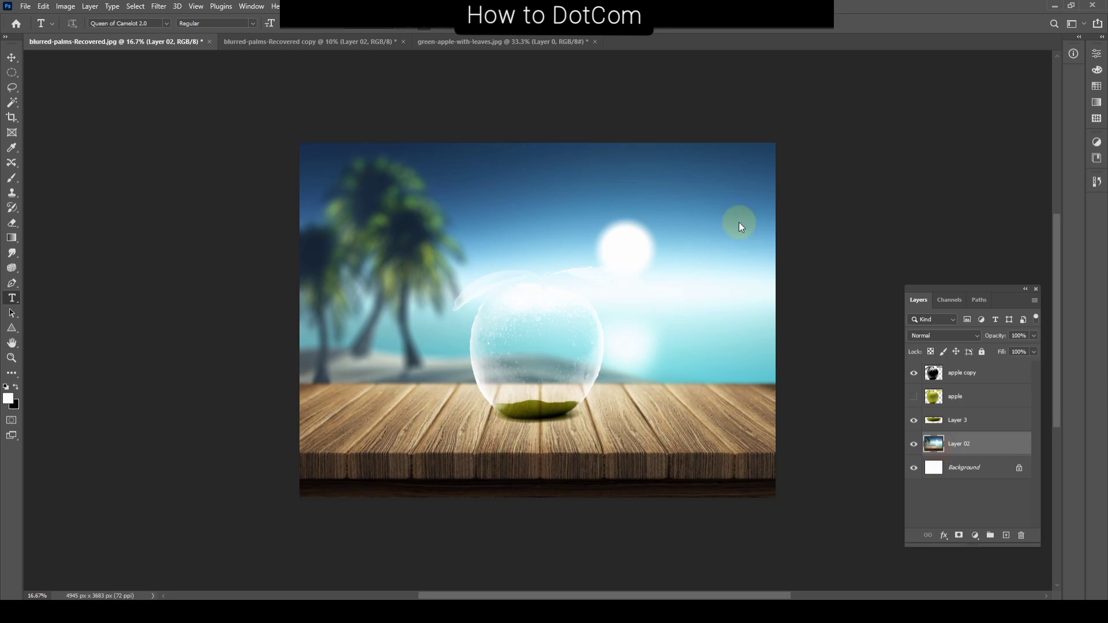
pyautogui.moveTo(777, 142); pyautogui.dragTo(839, 97)
pyautogui.moveTo(573, 393); pyautogui.dragTo(636, 383)
pyautogui.press('Return')
pyautogui.press('t')
# Step: Select the layers from apple copy to Layer 3 and move them down together to sit on the table
pyautogui.click(934, 373)
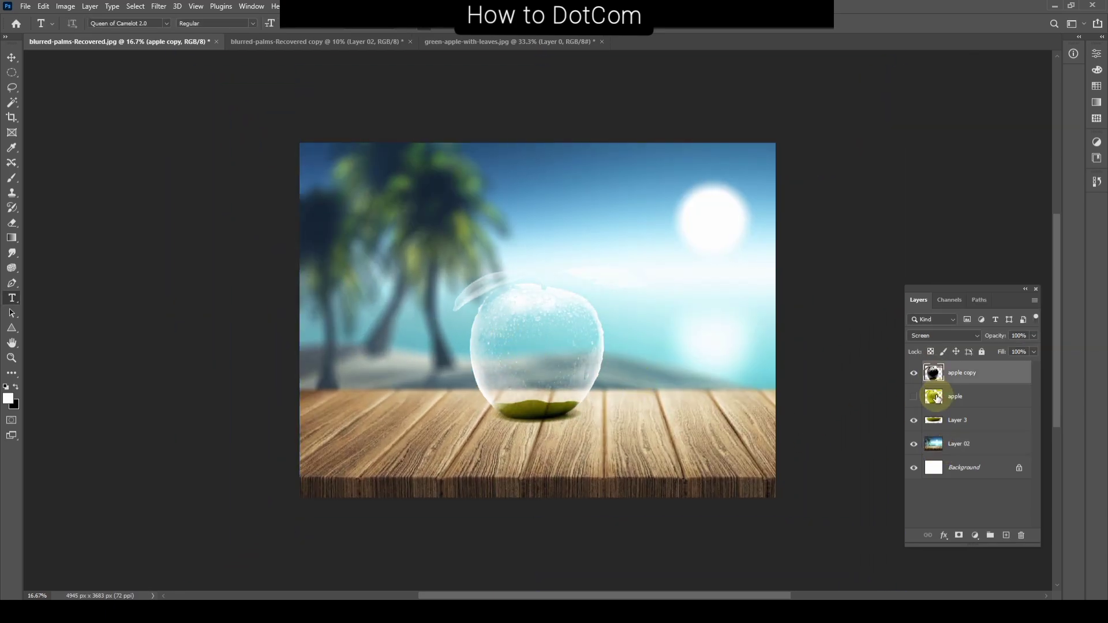
pyautogui.keyDown('shift'); pyautogui.click(940, 425); pyautogui.keyUp('shift')
pyautogui.press('v')
pyautogui.moveTo(569, 370); pyautogui.dragTo(573, 401)
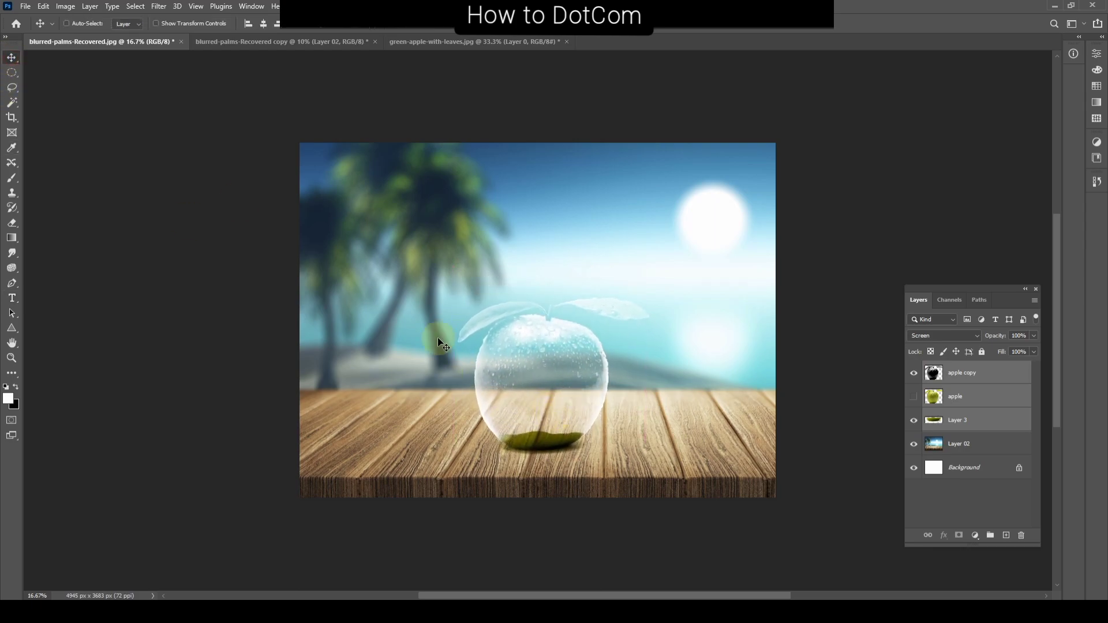
# Step: Add a layer mask to apple copy and brush out its leaves and stem
pyautogui.click(933, 374)
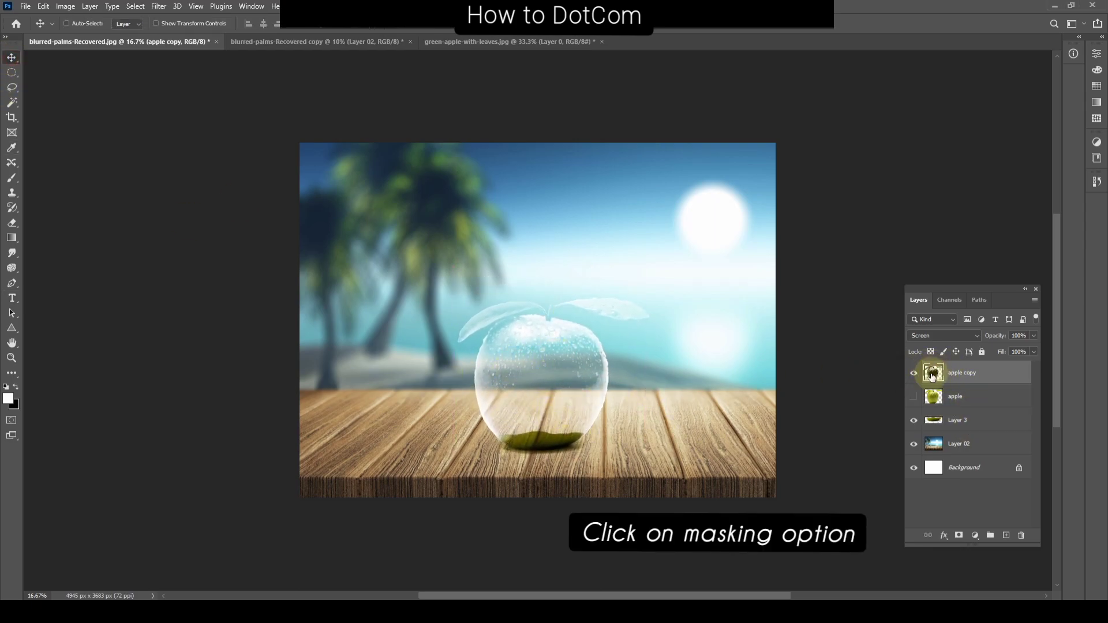
pyautogui.click(960, 538)
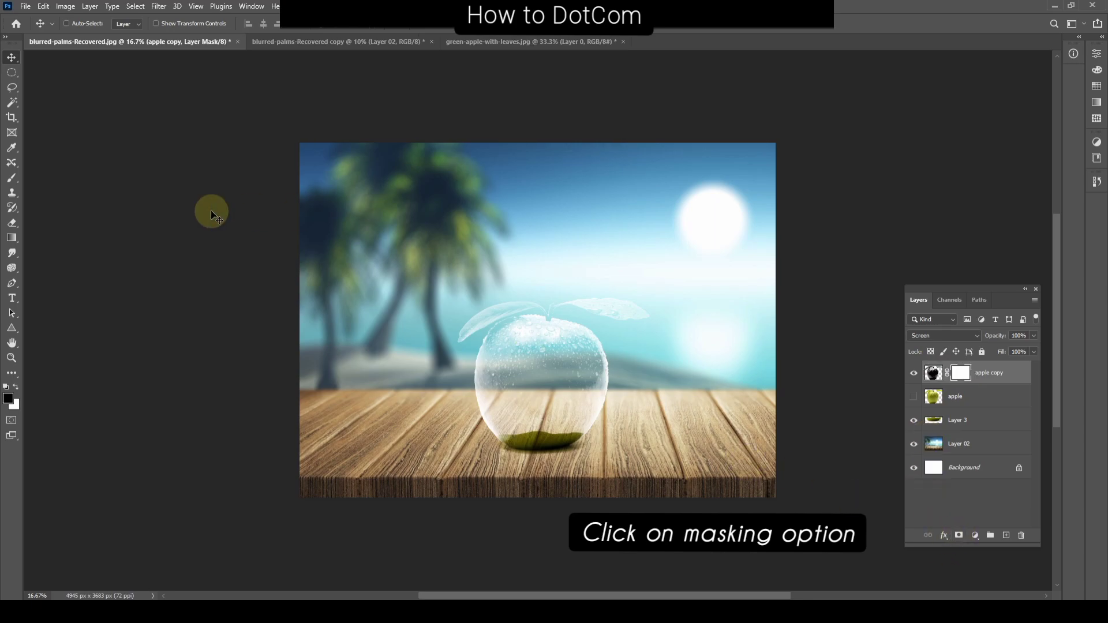
pyautogui.click(12, 178)
pyautogui.press('x')
pyautogui.moveTo(572, 312); pyautogui.dragTo(650, 318)
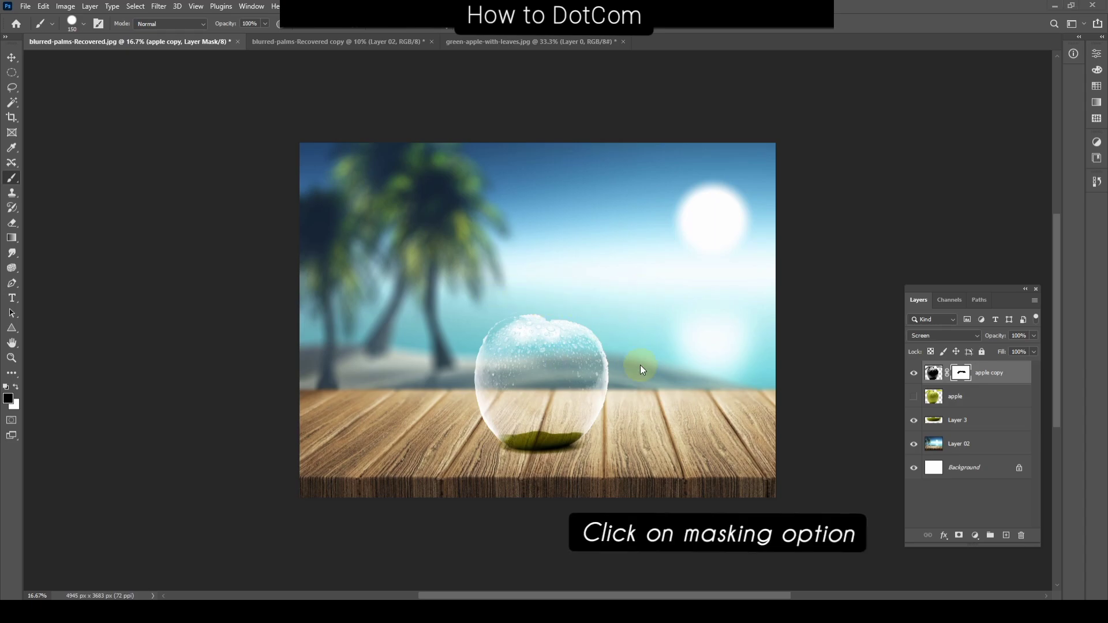
# Step: Show the apple layer and mask out the upper part of its body with a size 300 brush, keeping the leaves and stem
pyautogui.click(936, 400)
pyautogui.click(914, 396)
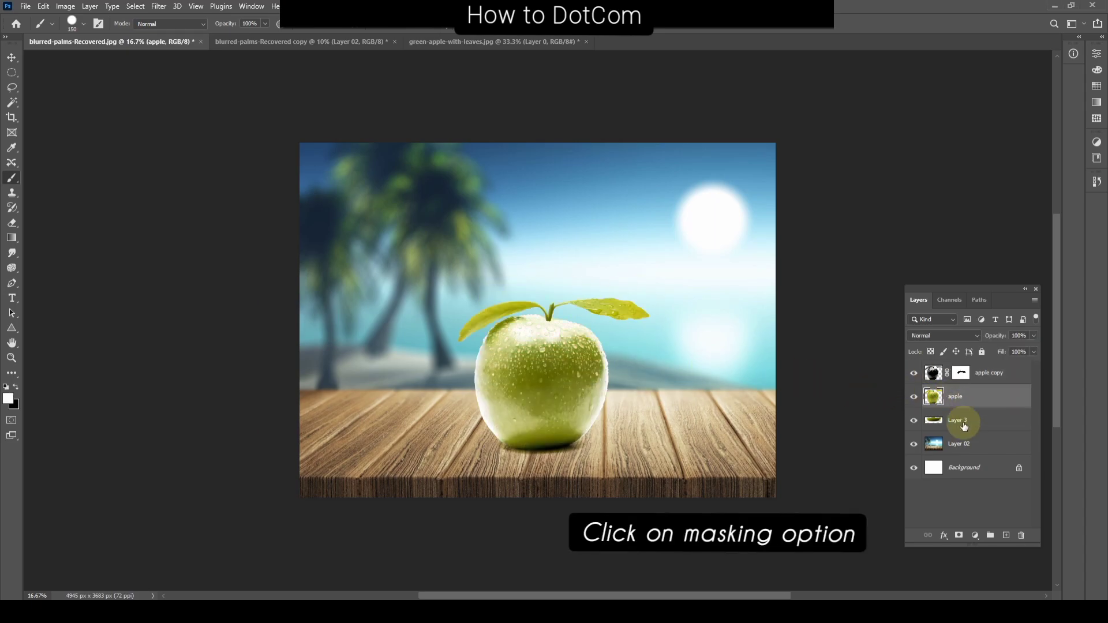
pyautogui.click(961, 536)
pyautogui.press('x')
pyautogui.press(']')
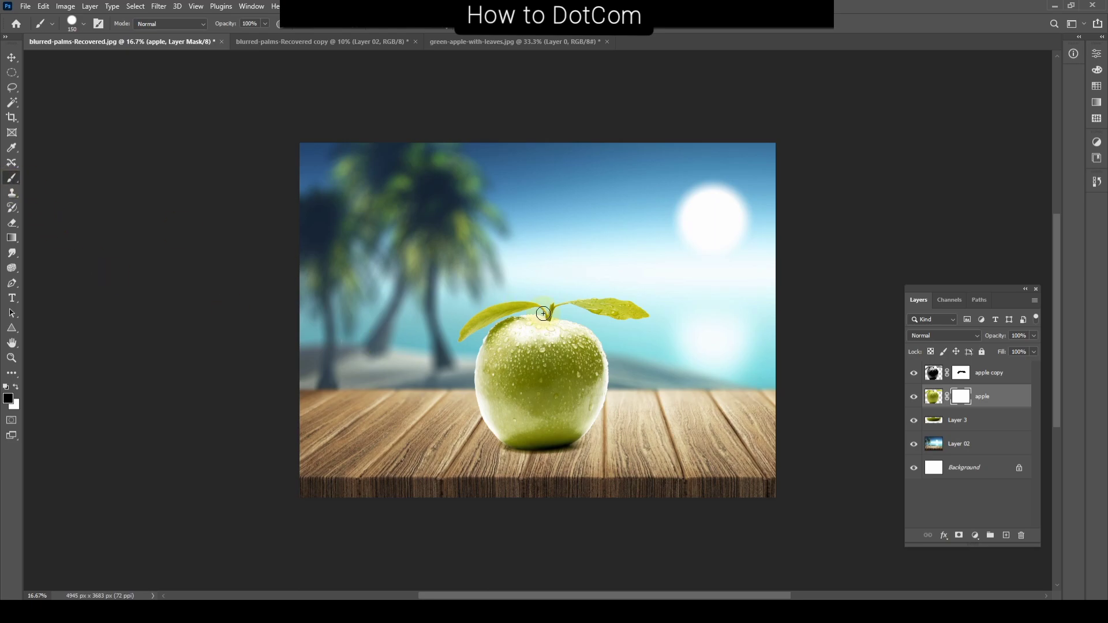
pyautogui.press('[')
pyautogui.press('[')
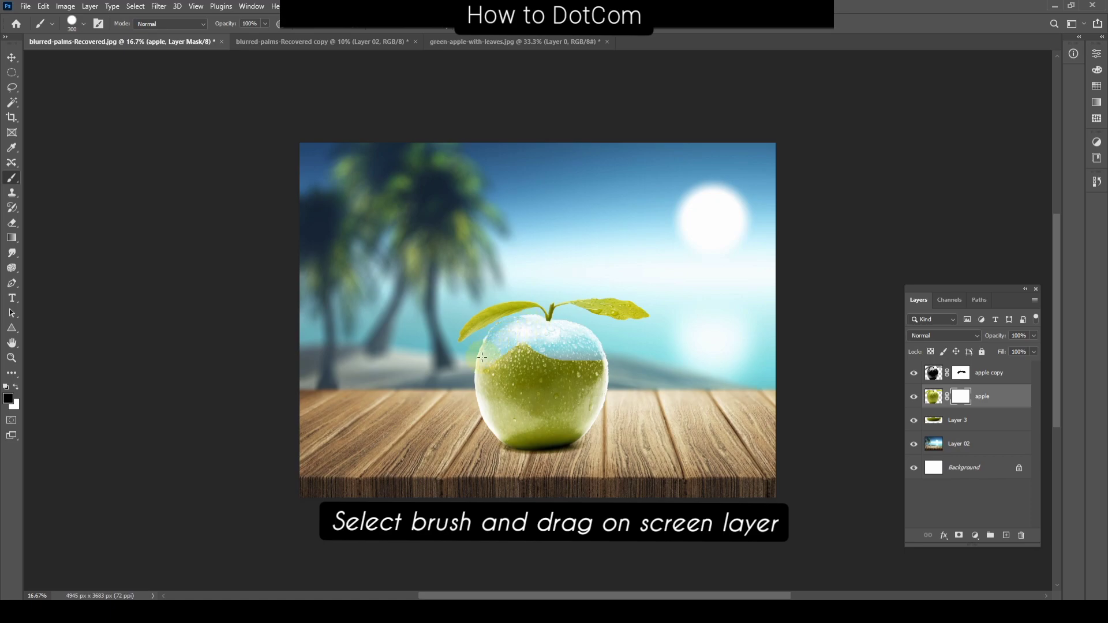
pyautogui.moveTo(513, 349)
pyautogui.mouseDown()
pyautogui.moveTo(439, 374)
pyautogui.moveTo(675, 349)
pyautogui.moveTo(665, 370)
pyautogui.moveTo(424, 372)
pyautogui.moveTo(624, 355)
pyautogui.mouseUp()
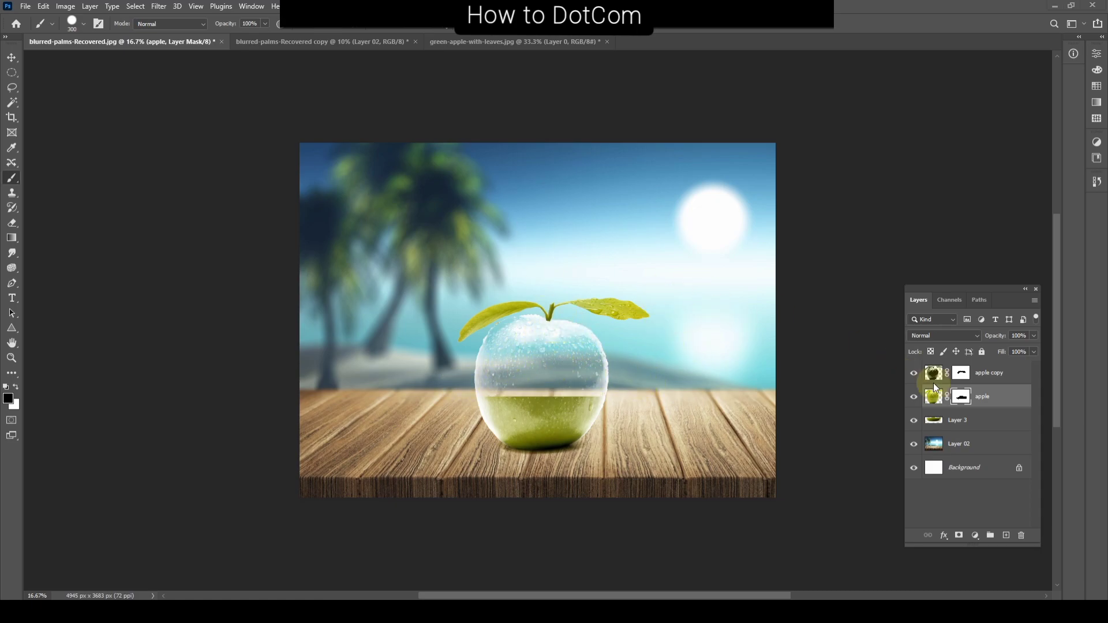
# Step: Paint on the apple copy's mask to remove the white glass effect from the apple's green lower half
pyautogui.click(961, 374)
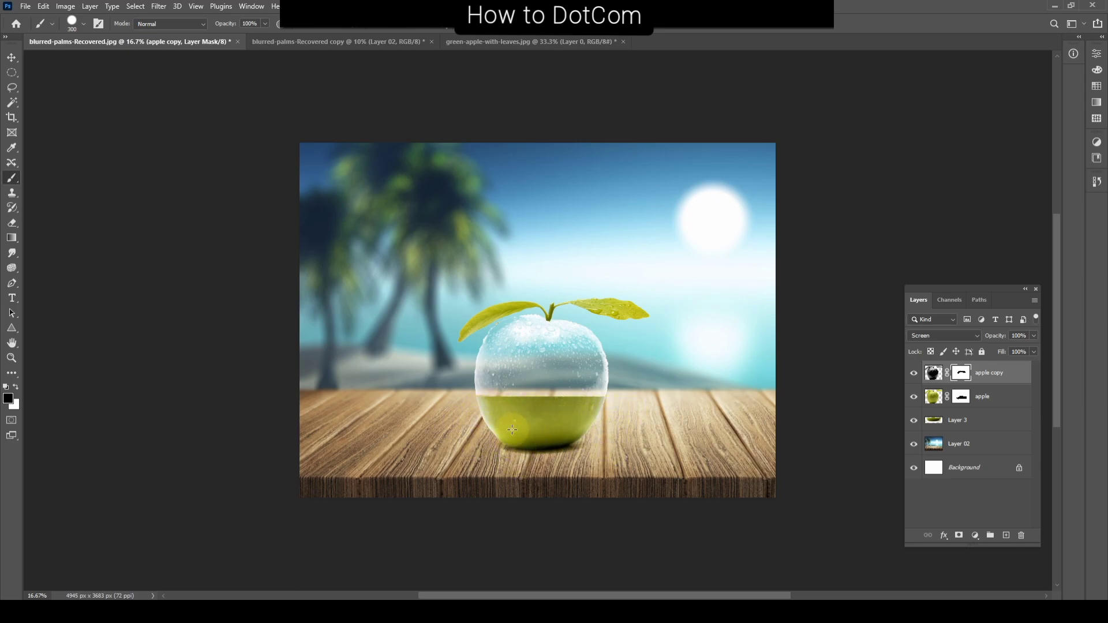
pyautogui.moveTo(557, 424); pyautogui.dragTo(560, 443)
# Step: Bring the fresh-green-apples-cut-half image into the composition and draw an elliptical selection over the upper cut apple's flesh
pyautogui.hotkey('ctrl', 'o')
pyautogui.doubleClick(320, 110)
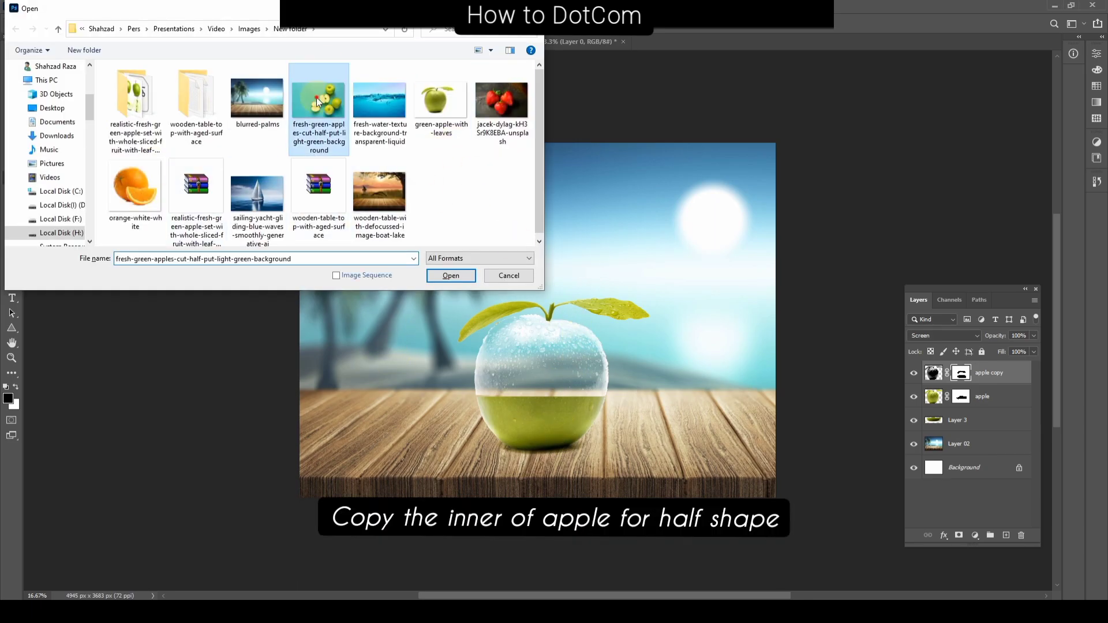
pyautogui.moveTo(572, 301); pyautogui.dragTo(617, 358)
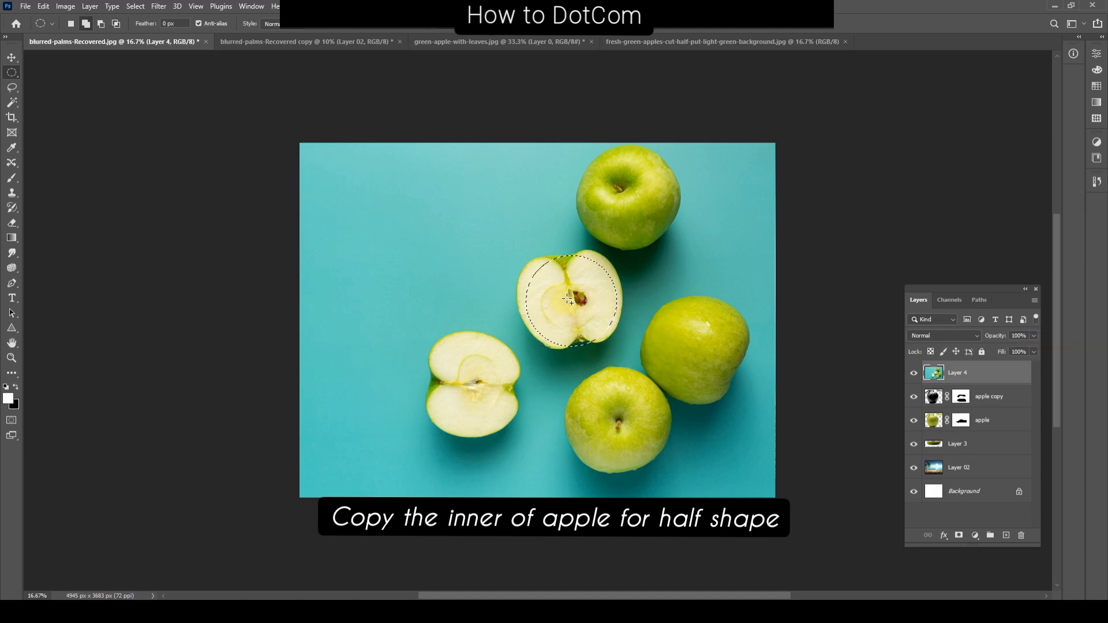
# Step: Clone apple flesh over the green notches within the elliptical selection using the Clone Stamp tool
pyautogui.click(12, 193)
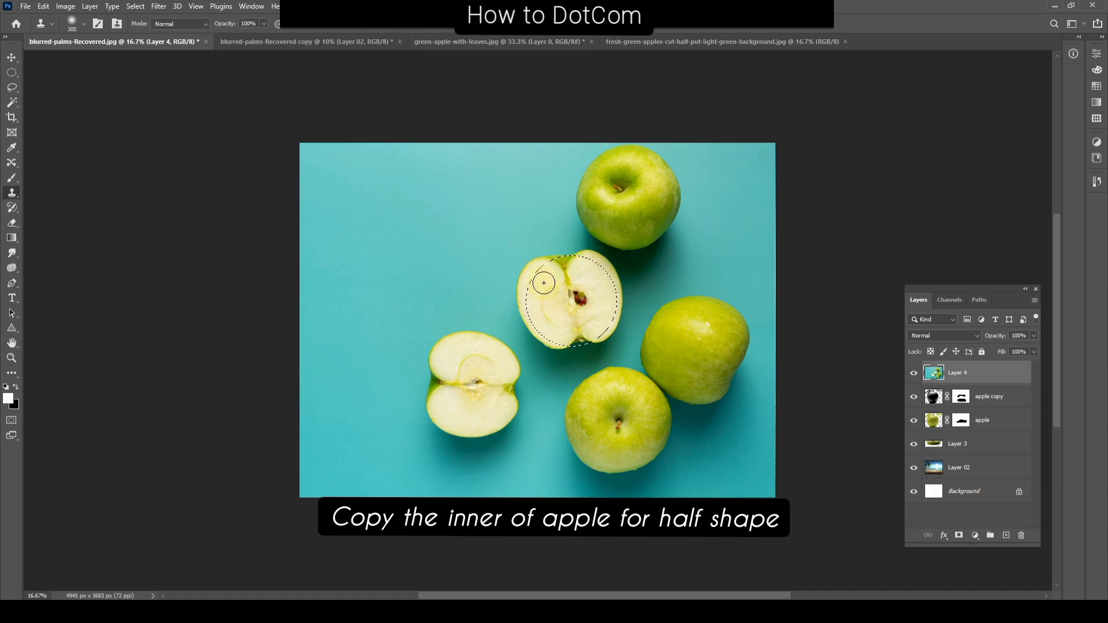
pyautogui.keyDown('alt'); pyautogui.click(555, 324); pyautogui.keyUp('alt')
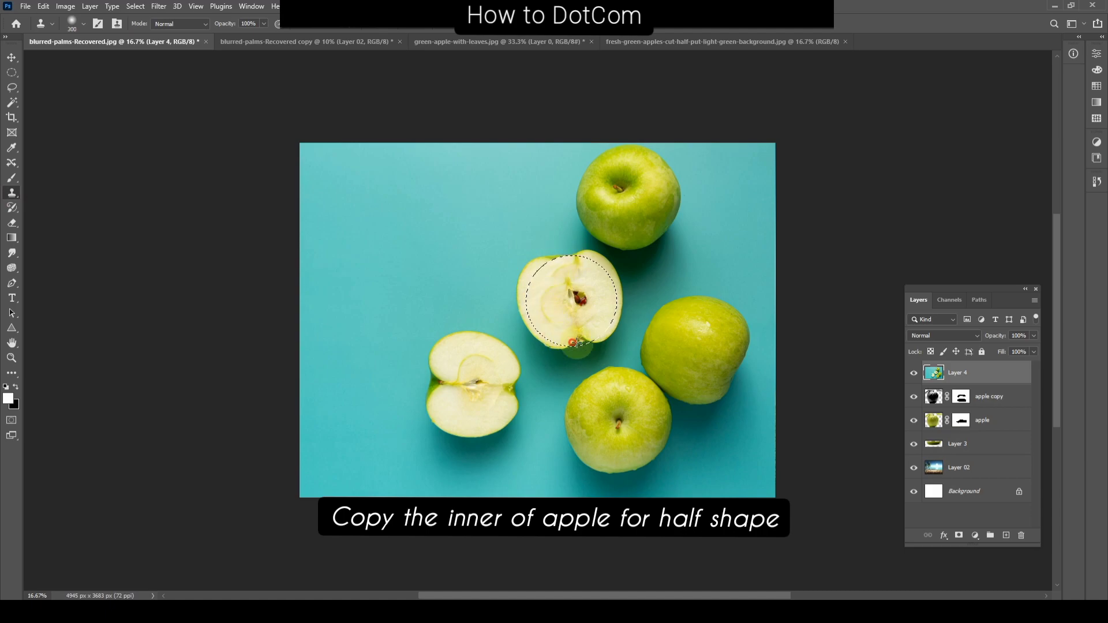
pyautogui.moveTo(575, 337); pyautogui.dragTo(598, 336)
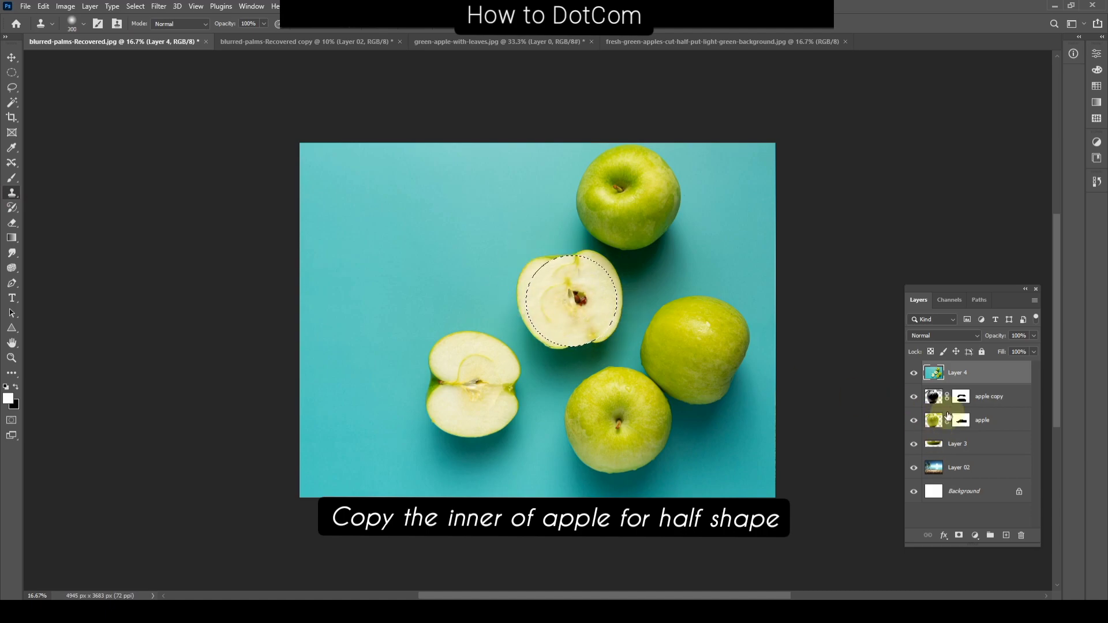
# Step: Isolate the selected oval of apple flesh on Layer 4 and move it onto the glass apple
pyautogui.click(938, 375)
pyautogui.hotkey('ctrl', '+')
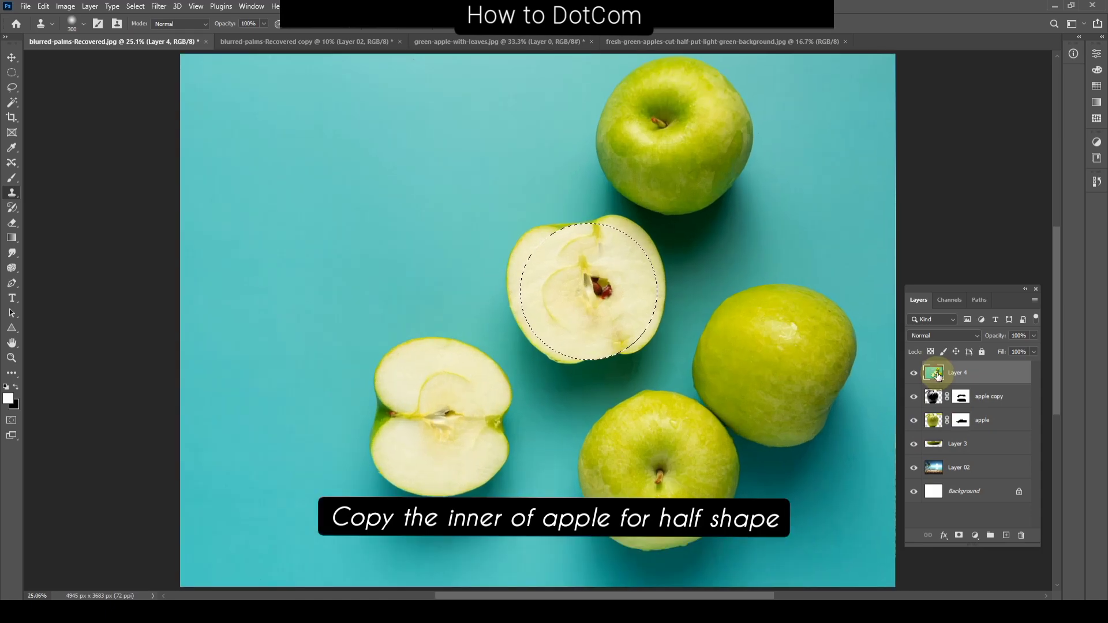
pyautogui.rightClick(603, 283)
pyautogui.click(641, 363)
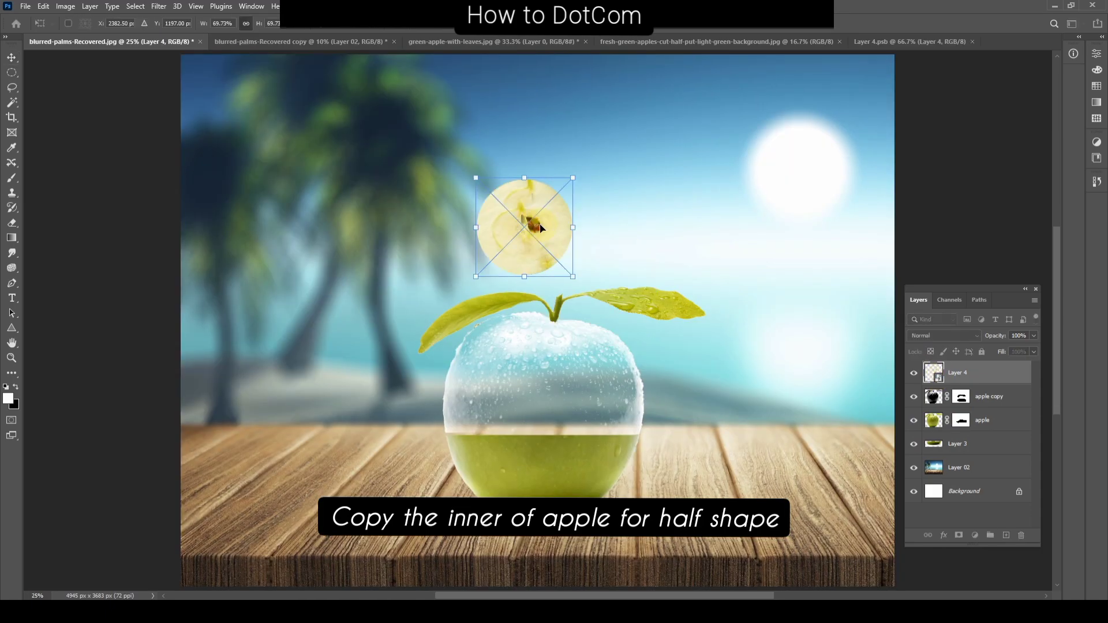
pyautogui.moveTo(534, 218); pyautogui.dragTo(550, 424)
# Step: Transform the flesh oval into a wide, flattened ellipse and place it across the apple's cut line
pyautogui.hotkey('ctrl', 't')
pyautogui.moveTo(590, 380); pyautogui.dragTo(662, 334)
pyautogui.press('Return')
pyautogui.hotkey('ctrl', 't')
pyautogui.moveTo(546, 325); pyautogui.dragTo(546, 404)
pyautogui.press('Return')
pyautogui.scroll(2, 545, 448)
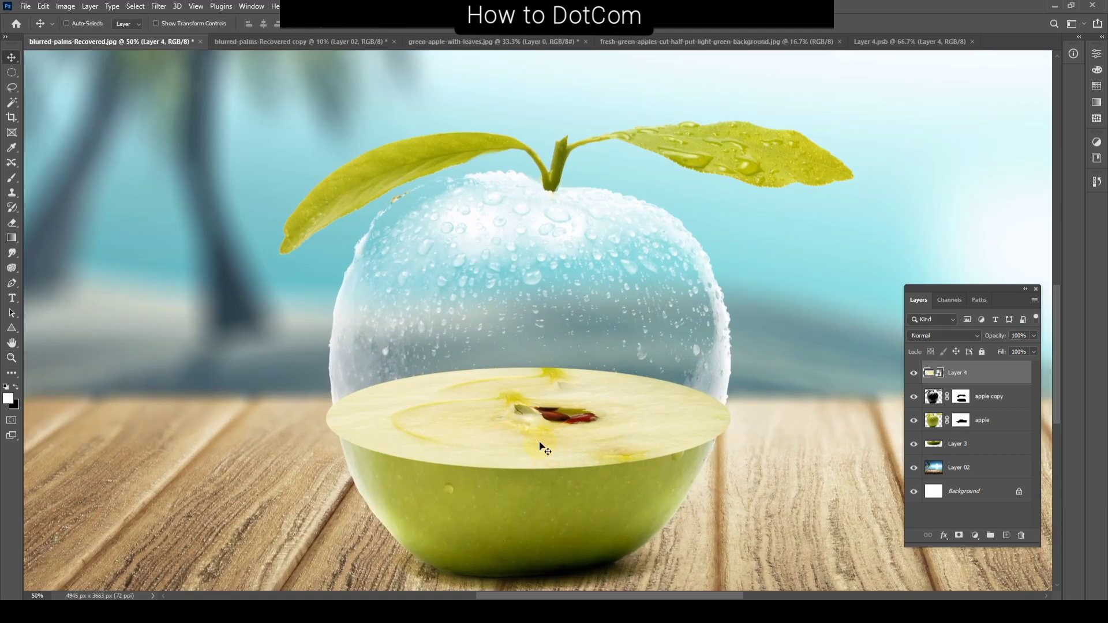
# Step: Scale the flesh ellipse down slightly to fit within the apple's side edges at the cut line
pyautogui.hotkey('ctrl', 't')
pyautogui.moveTo(730, 365)
pyautogui.mouseDown()
pyautogui.moveTo(643, 354)
pyautogui.moveTo(726, 368)
pyautogui.mouseUp()
pyautogui.press('Return')
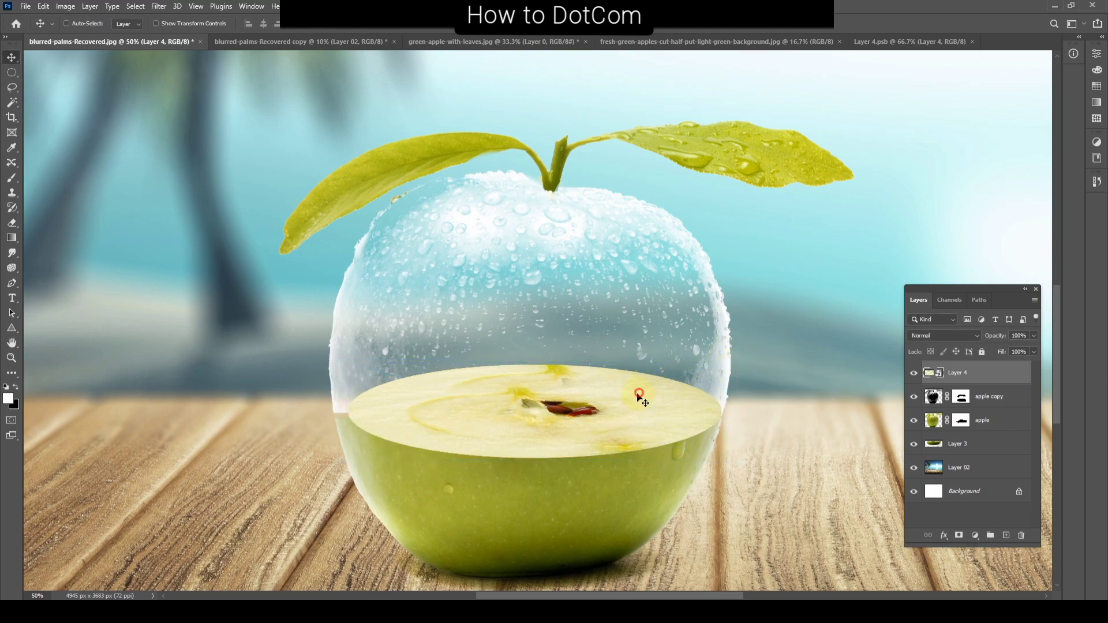
# Step: Shift the flesh ellipse toward the apple's center and widen it to span the glass apple's side edges
pyautogui.moveTo(642, 394); pyautogui.dragTo(629, 401)
pyautogui.hotkey('ctrl', 't')
pyautogui.moveTo(713, 417); pyautogui.dragTo(725, 416)
pyautogui.press('Return')
# Step: Flatten the flesh ellipse from its upper edge and nudge it upward onto the green half's cut line
pyautogui.hotkey('ctrl', 't')
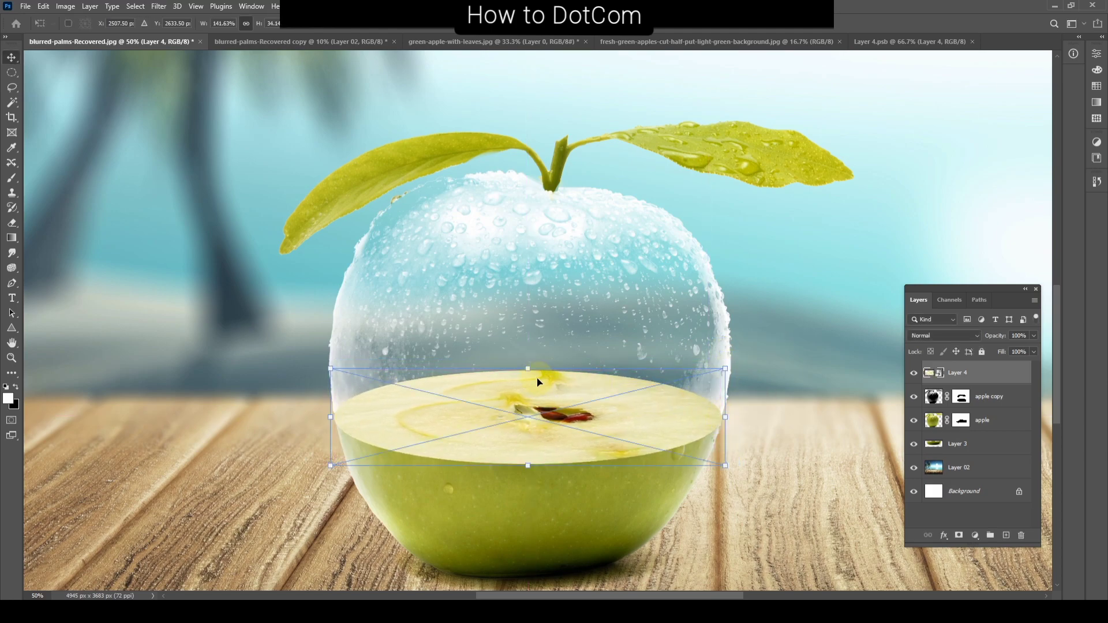
pyautogui.moveTo(528, 369); pyautogui.dragTo(530, 384)
pyautogui.press('Return')
pyautogui.hotkey('shift', 'Up')
pyautogui.hotkey('shift', 'Up')
pyautogui.hotkey('shift', 'Up')
pyautogui.hotkey('shift', 'Up')
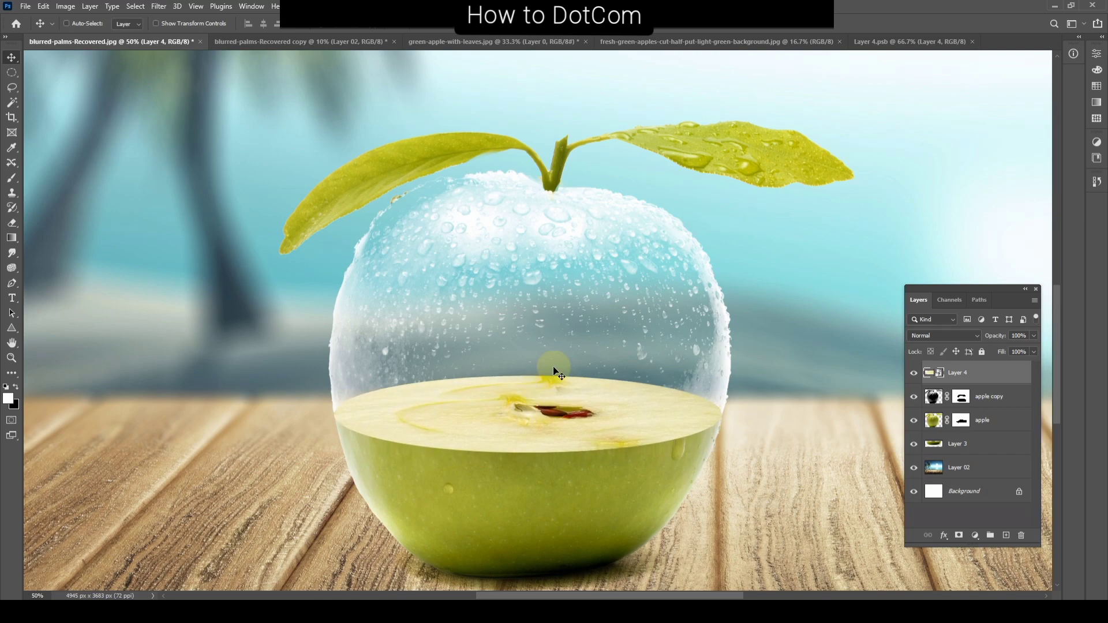
# Step: Move Layer 4 below the apple copy layer and rasterize it
pyautogui.hotkey('ctrl', '-')
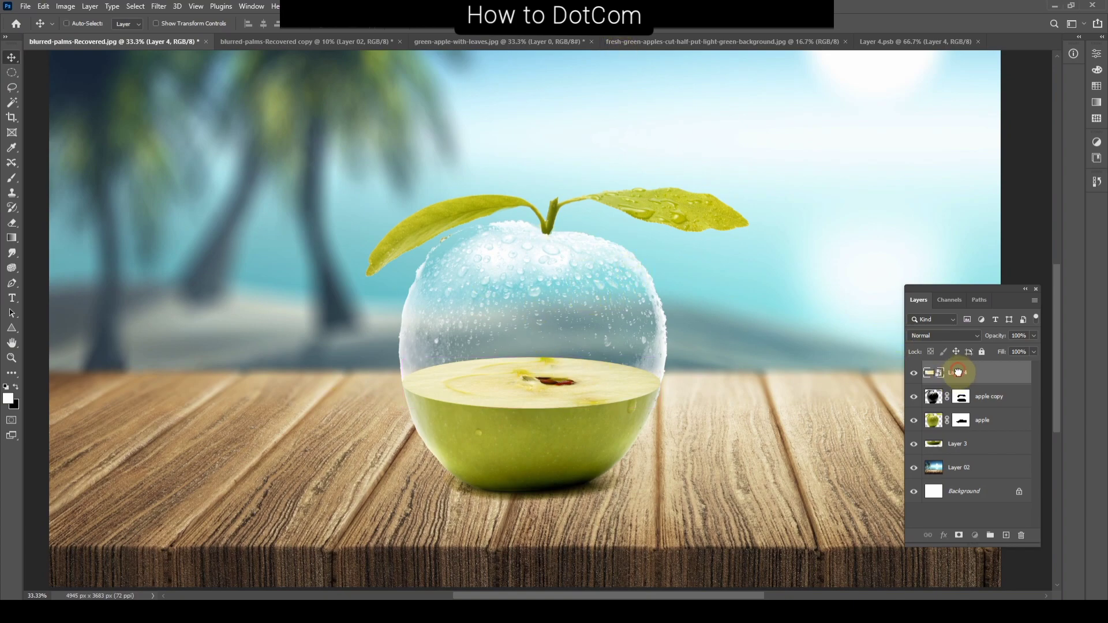
pyautogui.moveTo(958, 373); pyautogui.dragTo(968, 408)
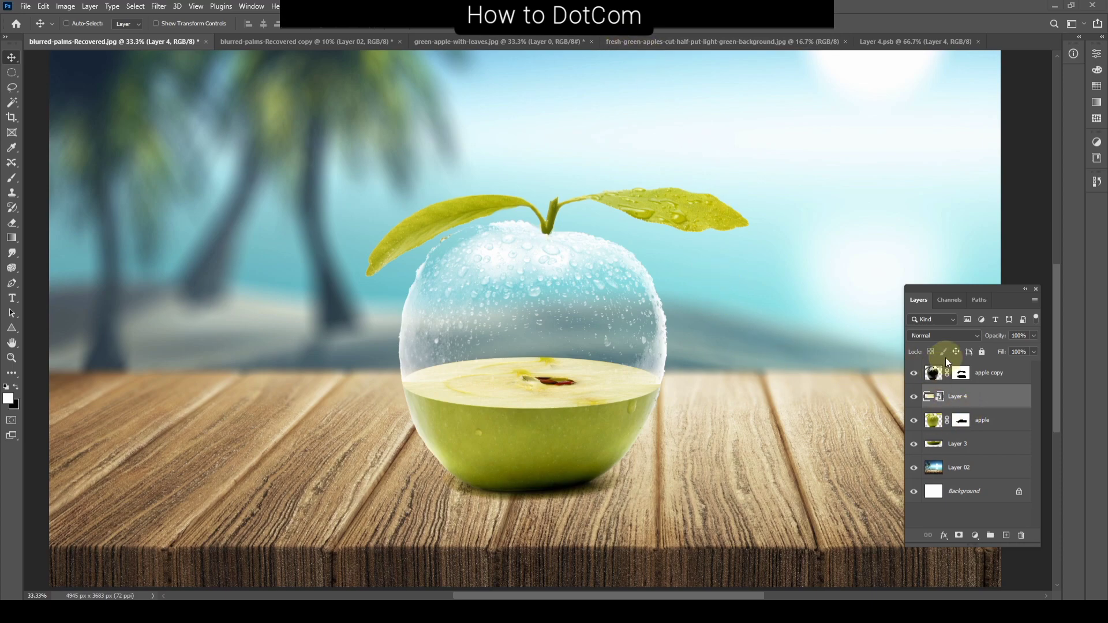
pyautogui.rightClick(958, 397)
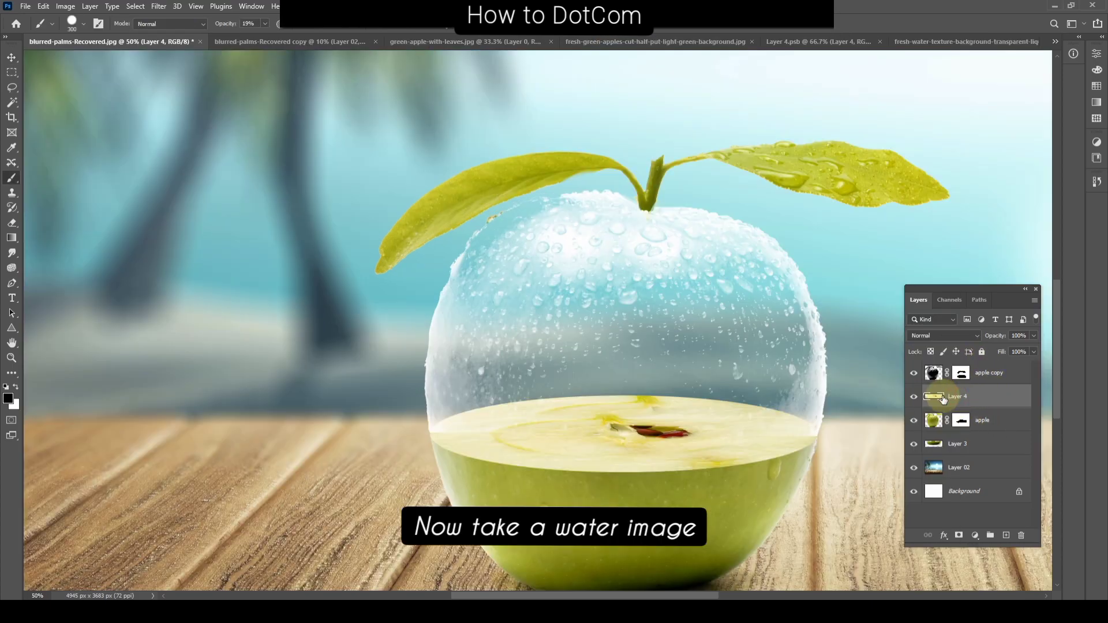
pyautogui.click(947, 42)
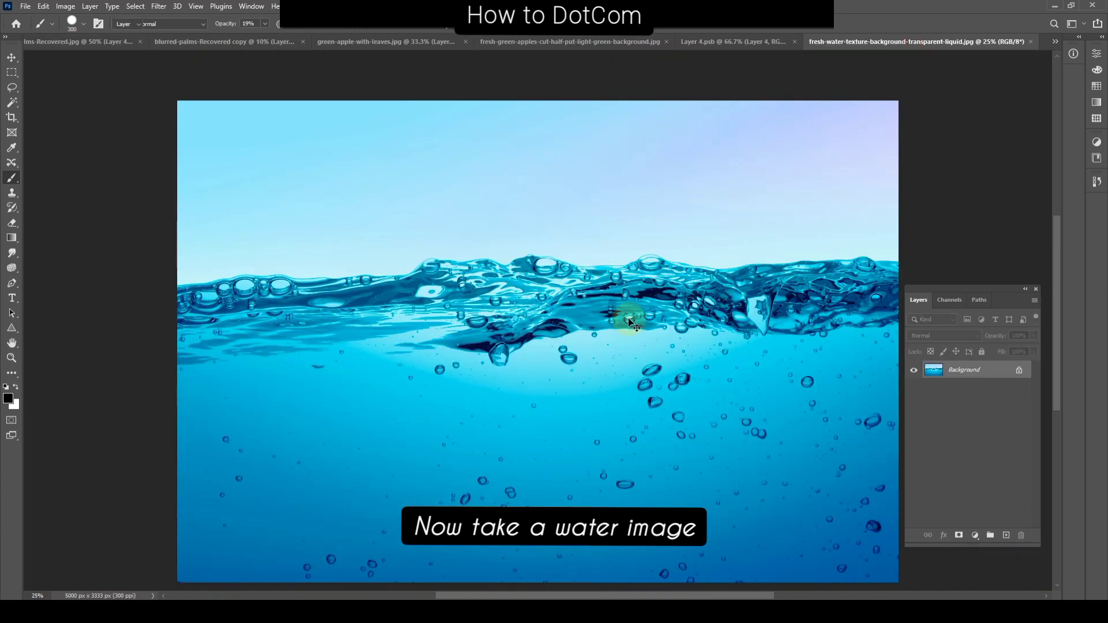
# Step: Bring the fresh water texture image into the apple composition, stacked directly above Layer 4
pyautogui.press('v')
pyautogui.moveTo(568, 262); pyautogui.dragTo(507, 279)
pyautogui.hotkey('ctrl', '-')
pyautogui.hotkey('ctrl', '-')
pyautogui.hotkey('ctrl', '-')
pyautogui.hotkey('ctrl', 't')
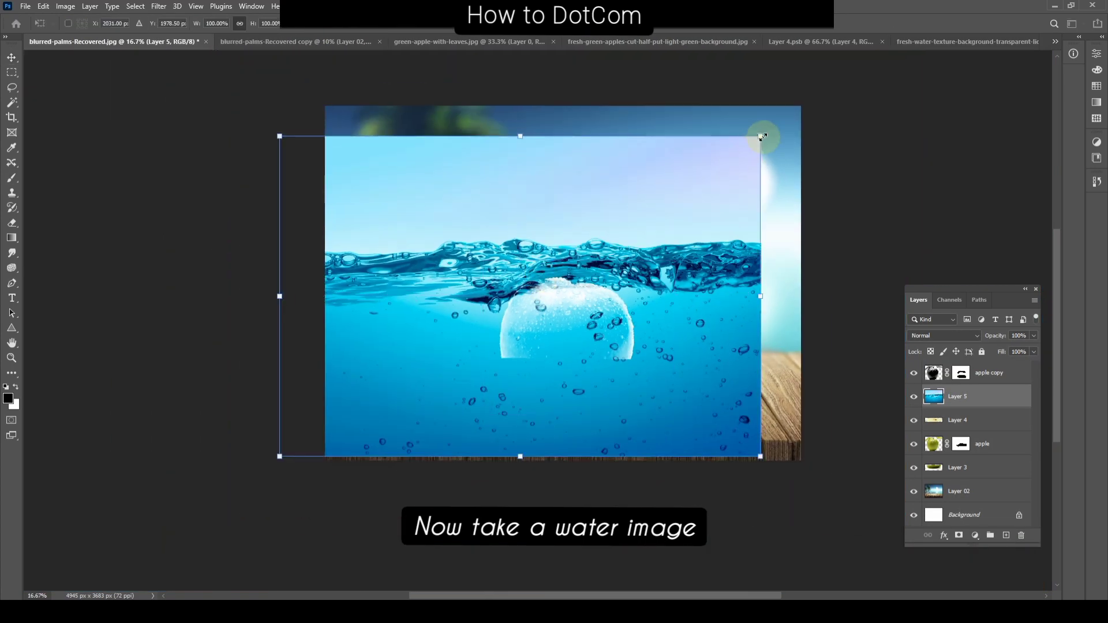
# Step: Scale the water image proportionally to about 28% and position it over the glass half of the apple
pyautogui.moveTo(762, 136); pyautogui.dragTo(658, 252)
pyautogui.moveTo(406, 220); pyautogui.dragTo(501, 283)
pyautogui.hotkey('ctrl', '+')
pyautogui.hotkey('ctrl', '+')
pyautogui.hotkey('ctrl', '+')
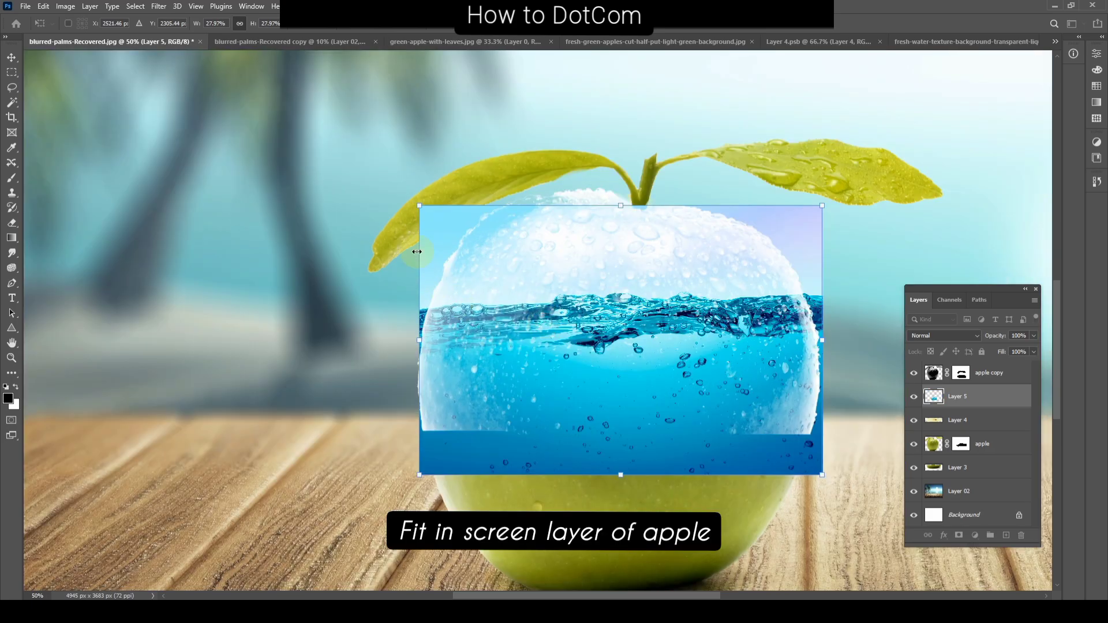
pyautogui.press('Return')
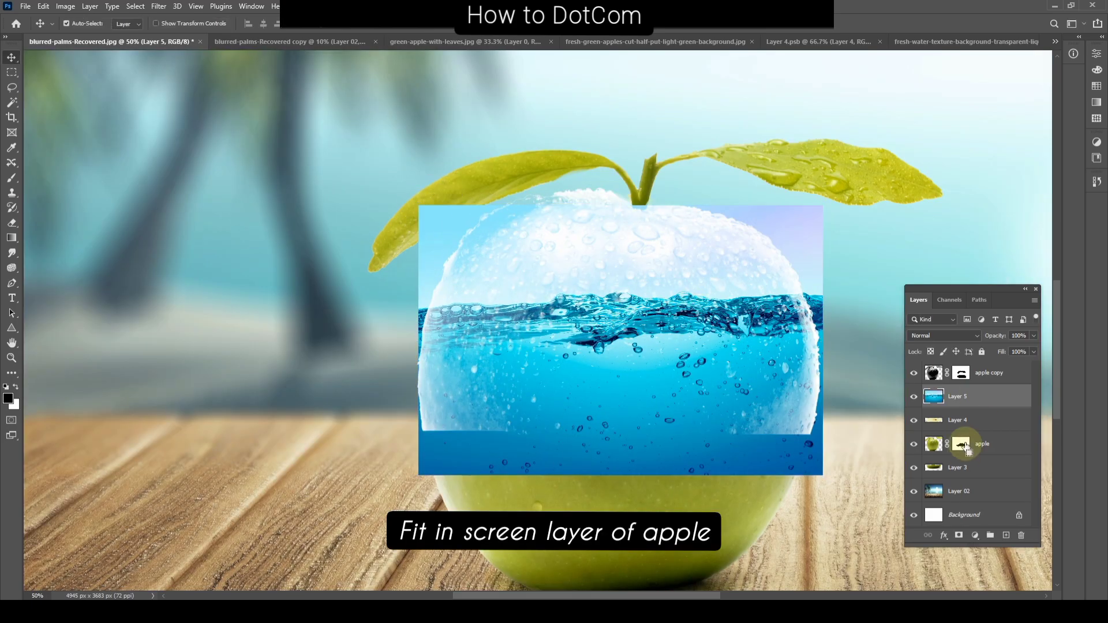
# Step: Clear any selection and convert the water image on Layer 5 to a smart object
pyautogui.keyDown('ctrl'); pyautogui.click(962, 449); pyautogui.keyUp('ctrl')
pyautogui.hotkey('ctrl', 'd')
pyautogui.rightClick(997, 397)
pyautogui.click(900, 271)
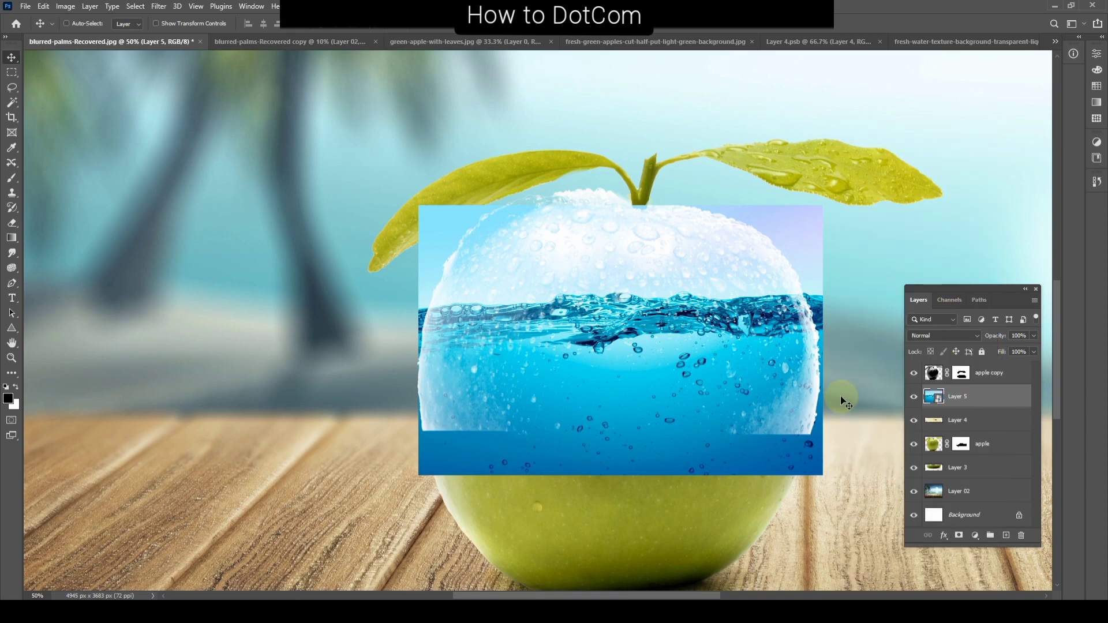
# Step: Try masking the water layer with the apple layer's mask shape, and undo it
pyautogui.keyDown('ctrl'); pyautogui.click(962, 448); pyautogui.keyUp('ctrl')
pyautogui.click(959, 535)
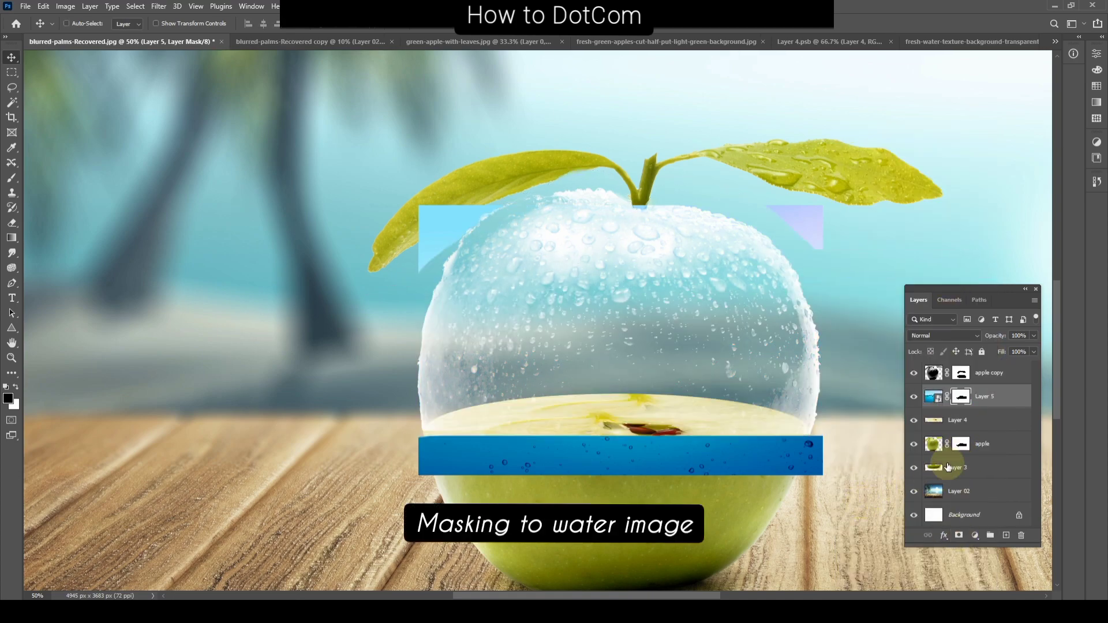
pyautogui.hotkey('ctrl', 'z')
pyautogui.hotkey('ctrl', 'z')
# Step: Try masking Layer 4 with its own elliptical outline and placing it above the water layer
pyautogui.rightClick(614, 364)
pyautogui.click(620, 369)
pyautogui.click(934, 444)
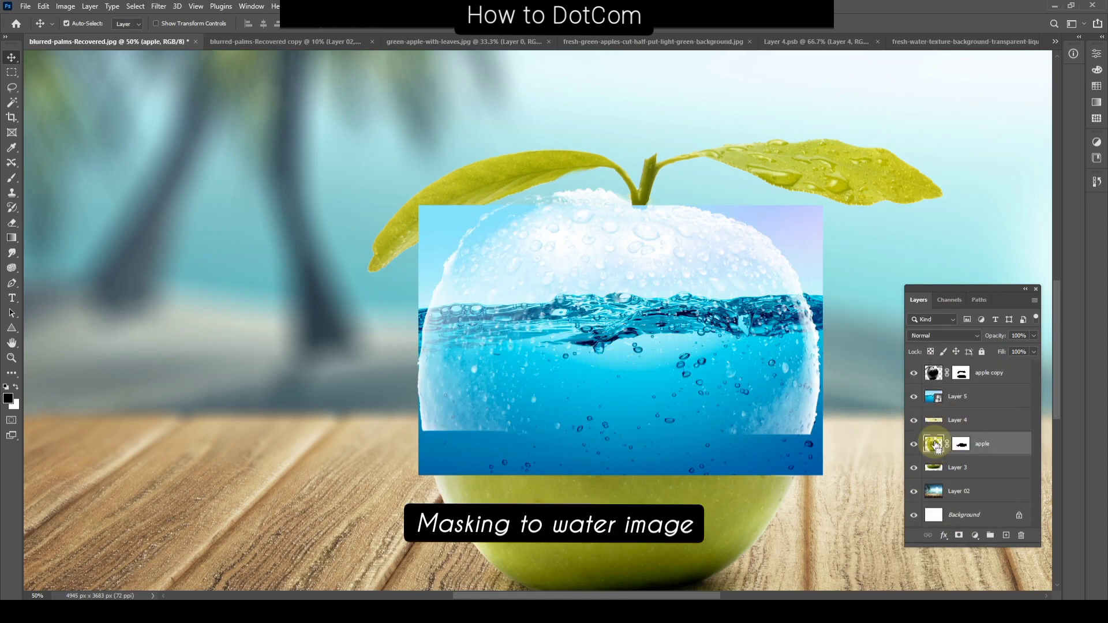
pyautogui.keyDown('ctrl'); pyautogui.click(934, 445); pyautogui.keyUp('ctrl')
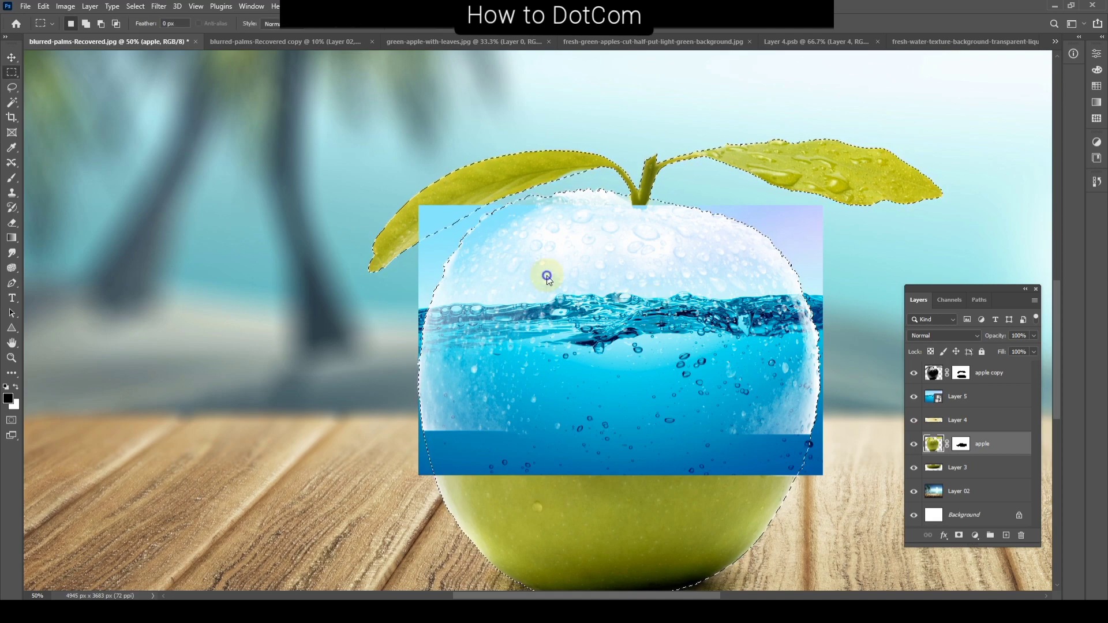
pyautogui.press('m')
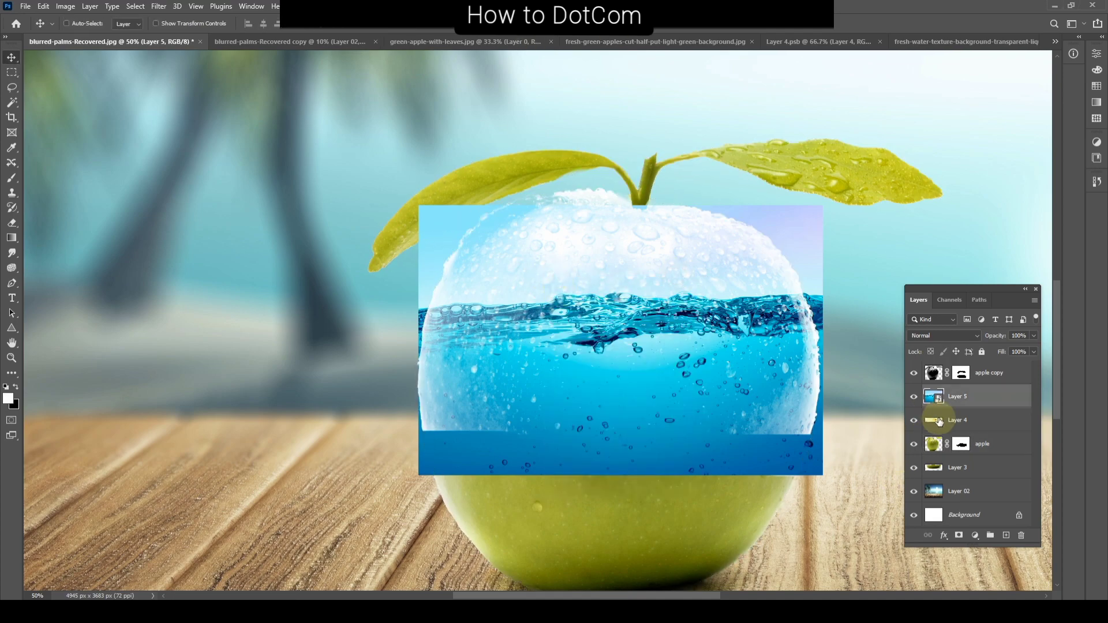
pyautogui.click(934, 420)
pyautogui.keyDown('ctrl'); pyautogui.click(933, 420); pyautogui.keyUp('ctrl')
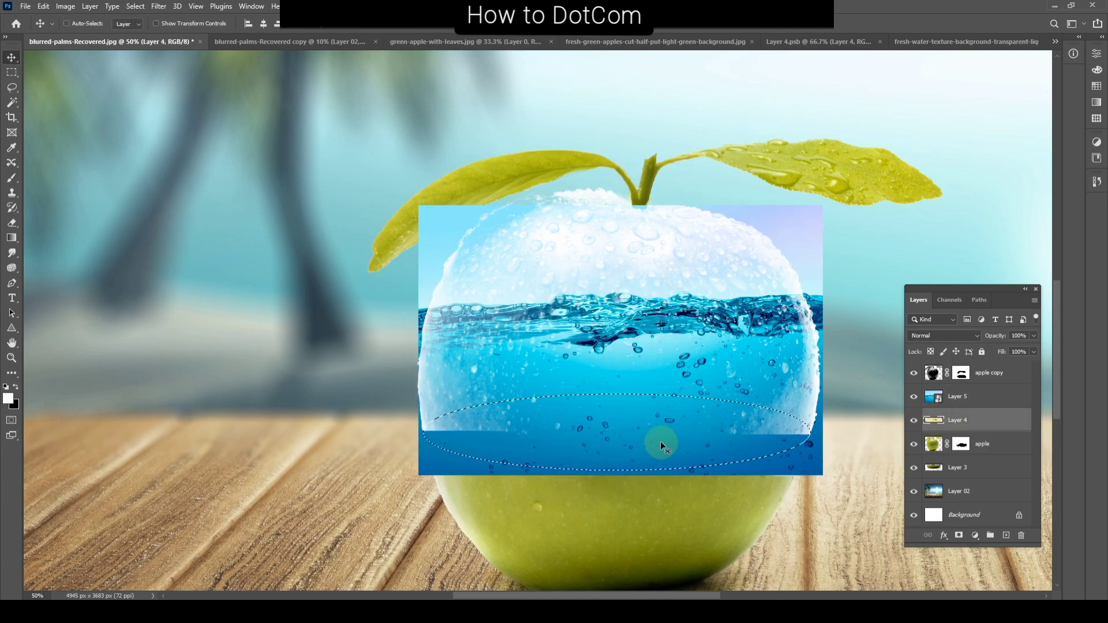
pyautogui.press('b')
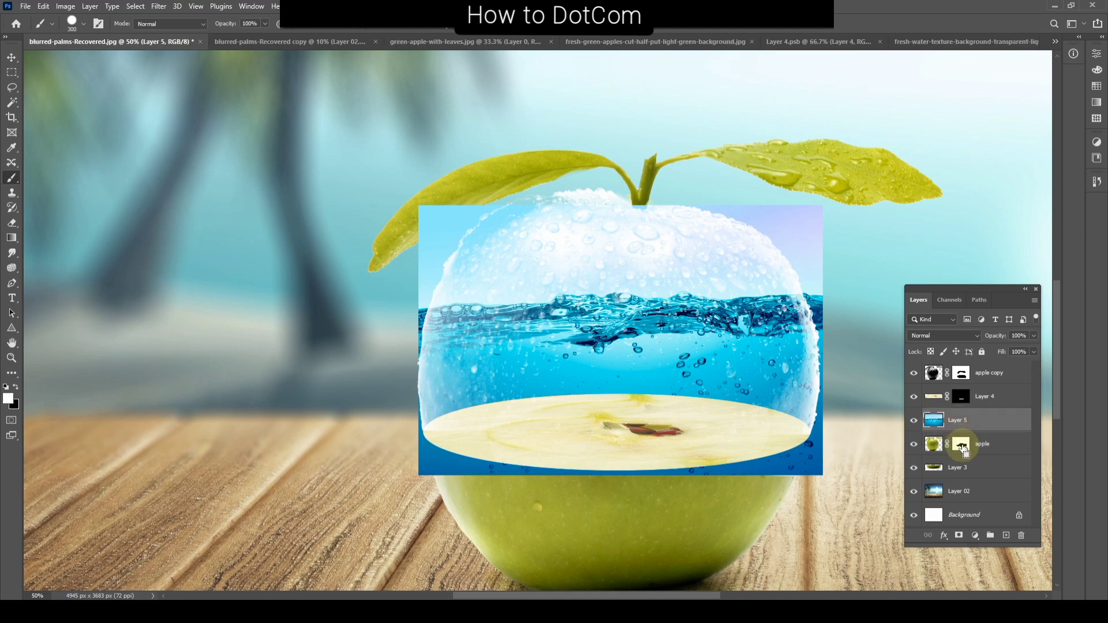
# Step: Try masking Layer 5 with the apple mask's shape, painting out water below the flesh ellipse and raising it above Layer 4
pyautogui.keyDown('alt'); pyautogui.click(959, 536); pyautogui.keyUp('alt')
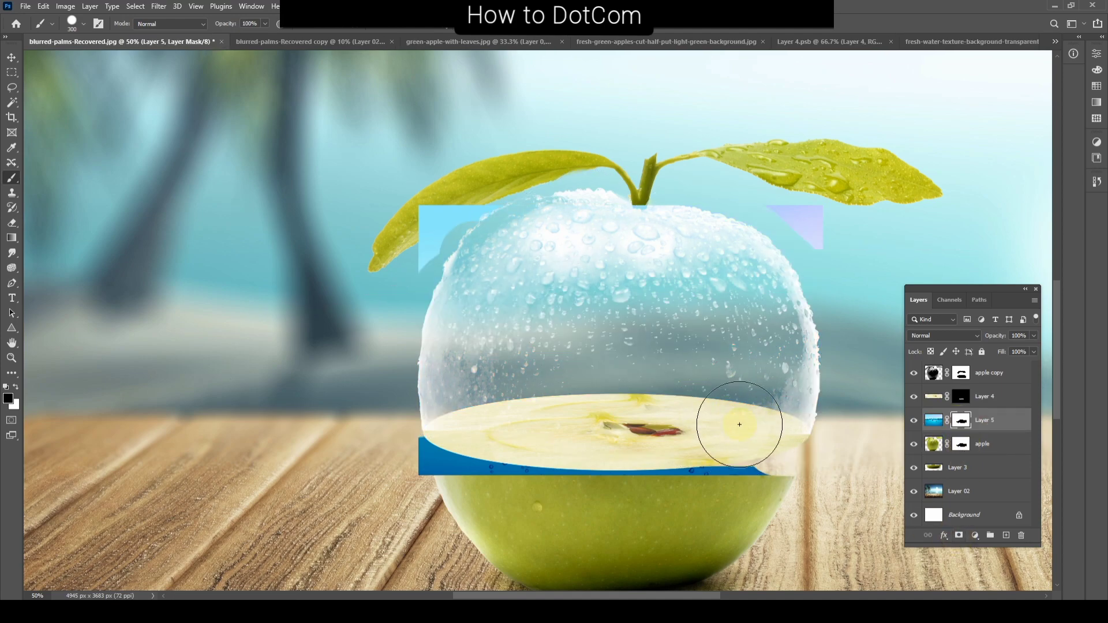
pyautogui.moveTo(738, 425)
pyautogui.mouseDown()
pyautogui.moveTo(689, 445)
pyautogui.moveTo(508, 471)
pyautogui.moveTo(445, 463)
pyautogui.moveTo(762, 493)
pyautogui.mouseUp()
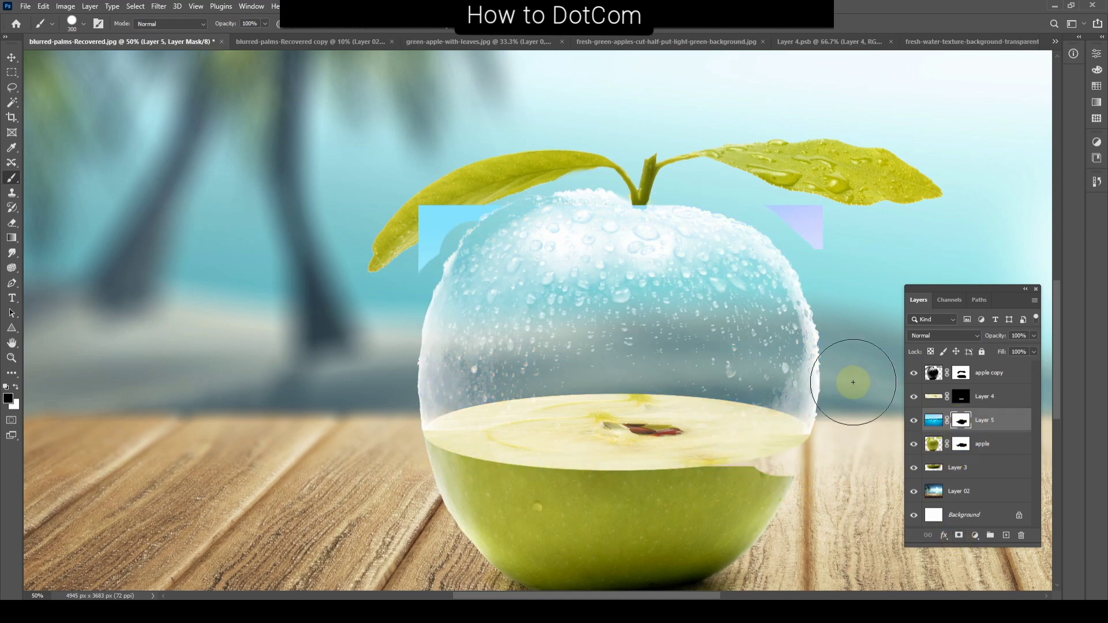
pyautogui.moveTo(934, 421); pyautogui.dragTo(934, 397)
pyautogui.press('x')
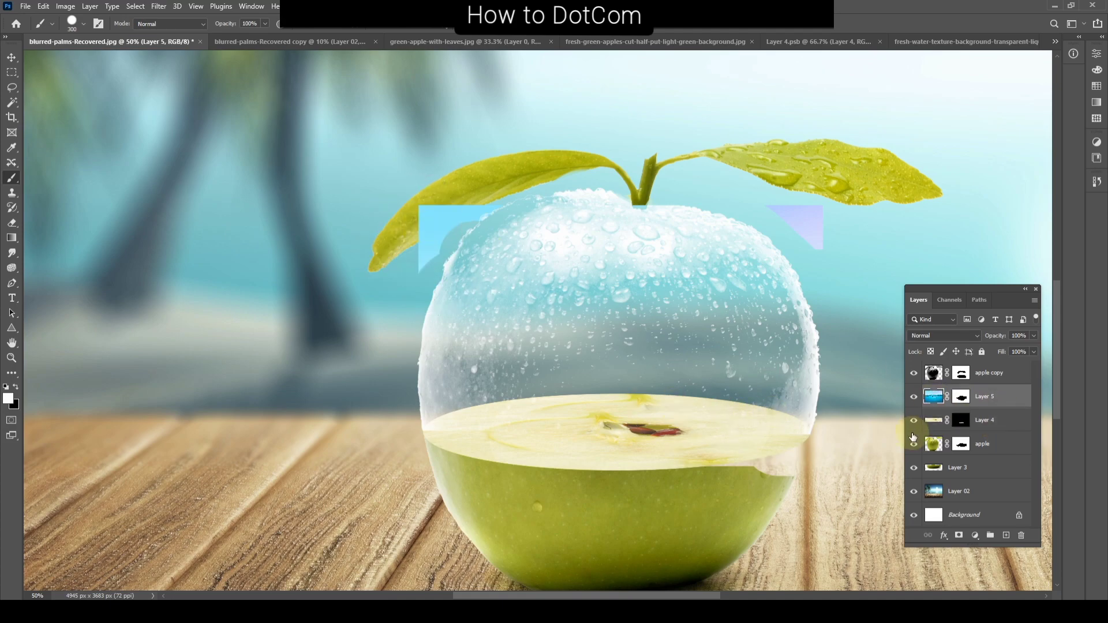
pyautogui.click(938, 420)
pyautogui.press('x')
pyautogui.click(456, 197)
# Step: Undo the layer reordering, the mask painting and the water layer's mask
pyautogui.hotkey('ctrl', 'z')
pyautogui.hotkey('ctrl', 'z')
pyautogui.hotkey('ctrl', 'z')
pyautogui.hotkey('ctrl', 'z')
pyautogui.hotkey('ctrl', 'z')
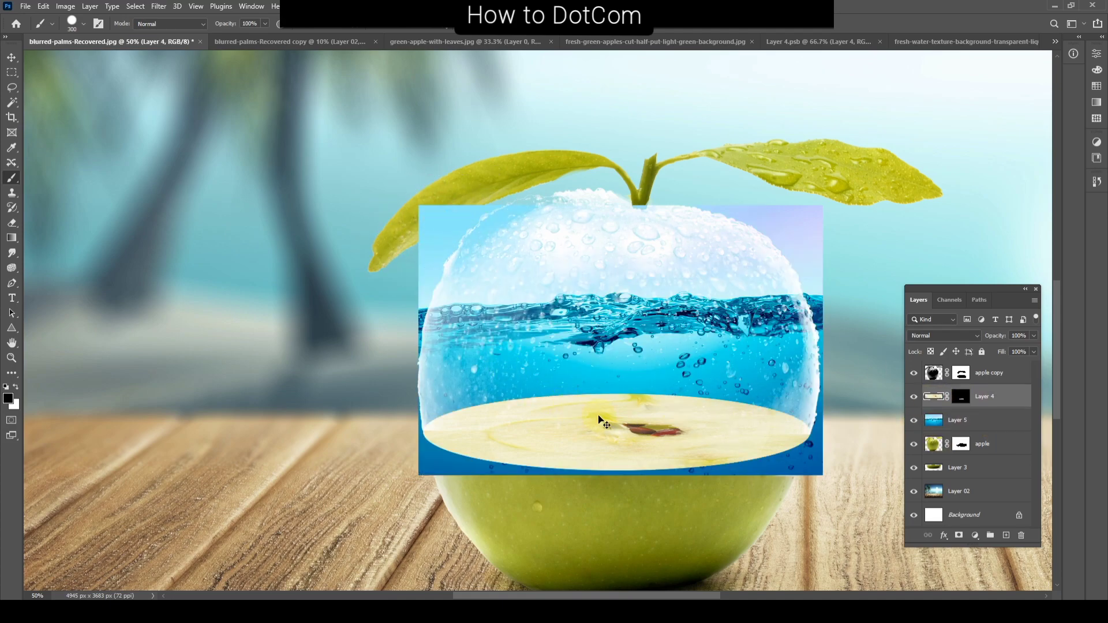
pyautogui.hotkey('ctrl', 'z')
pyautogui.hotkey('ctrl', 'z')
pyautogui.hotkey('ctrl', 'z')
pyautogui.hotkey('ctrl', 'z')
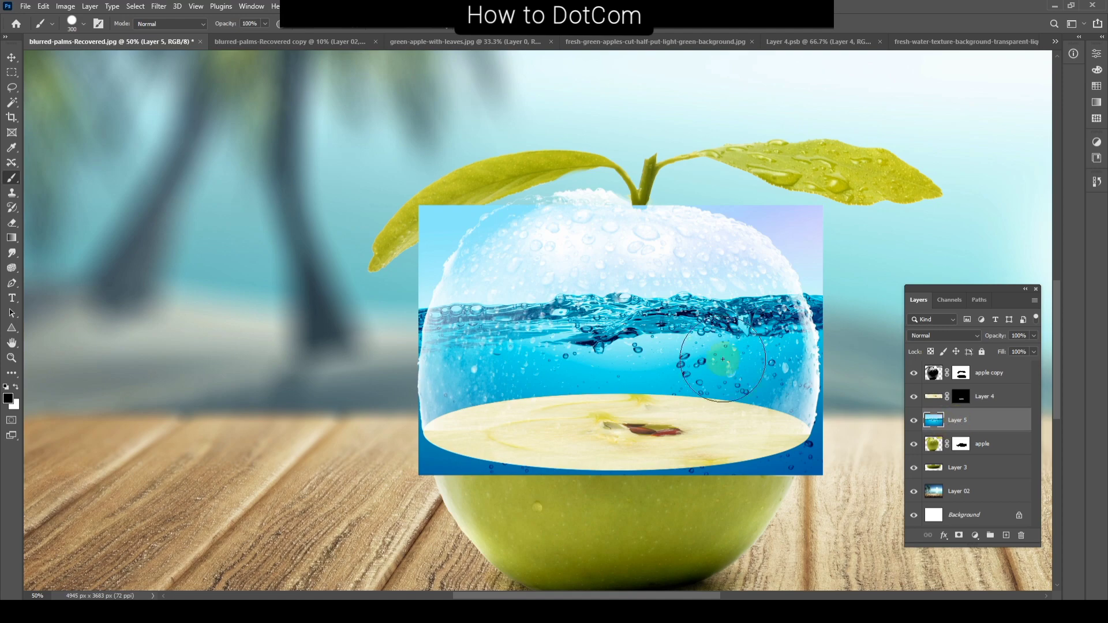
# Step: Try pasting the water image into a selection of the whole apple's outline and positioning it inside the glass half
pyautogui.click(934, 445)
pyautogui.keyDown('ctrl'); pyautogui.click(935, 447); pyautogui.keyUp('ctrl')
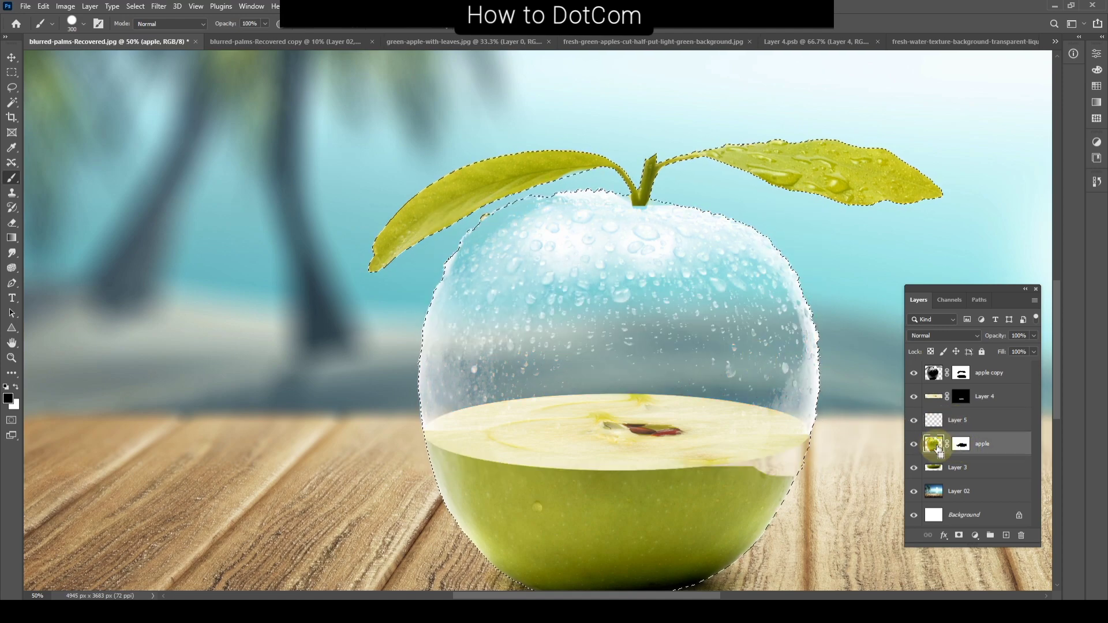
pyautogui.hotkey('ctrl', 'alt', 'shift', 'v')
pyautogui.press('v')
pyautogui.moveTo(724, 393)
pyautogui.mouseDown()
pyautogui.moveTo(717, 361)
pyautogui.moveTo(687, 372)
pyautogui.moveTo(720, 373)
pyautogui.mouseUp()
# Step: Try erasing the water below the flesh ellipse on Layer 6, using Layer 4's outline as a selection
pyautogui.press('e')
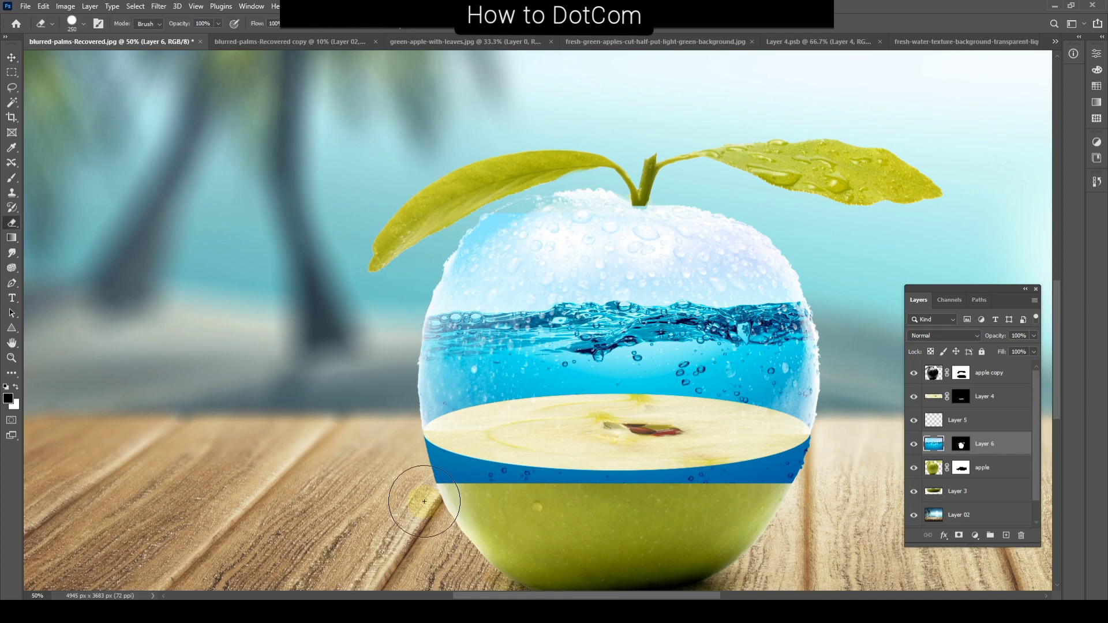
pyautogui.click(936, 398)
pyautogui.keyDown('ctrl'); pyautogui.click(932, 400); pyautogui.keyUp('ctrl')
pyautogui.click(934, 444)
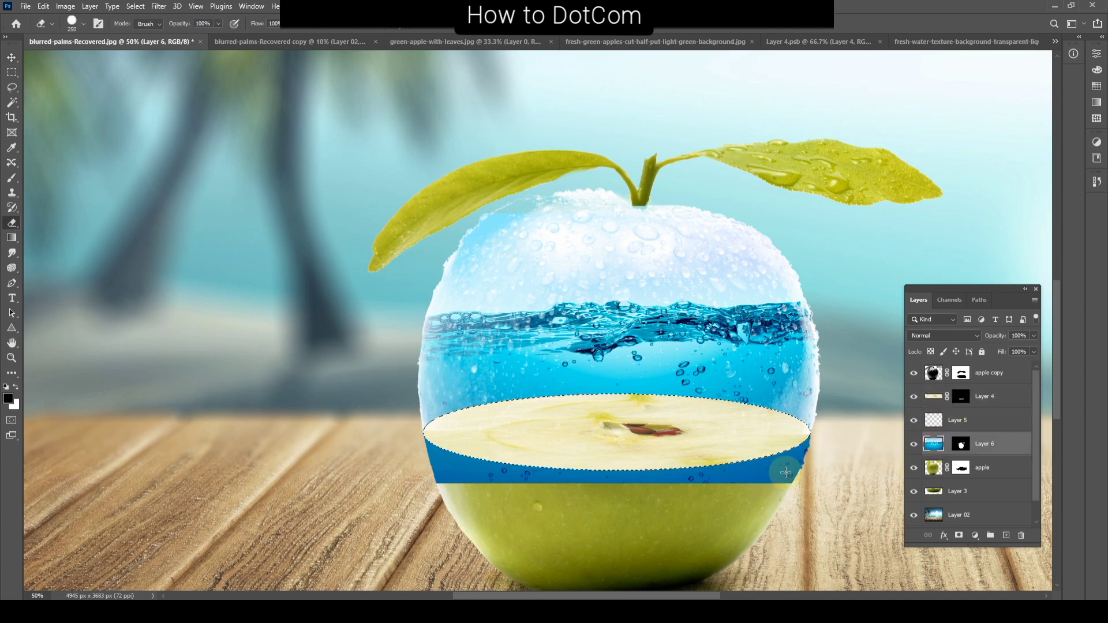
pyautogui.click(818, 474)
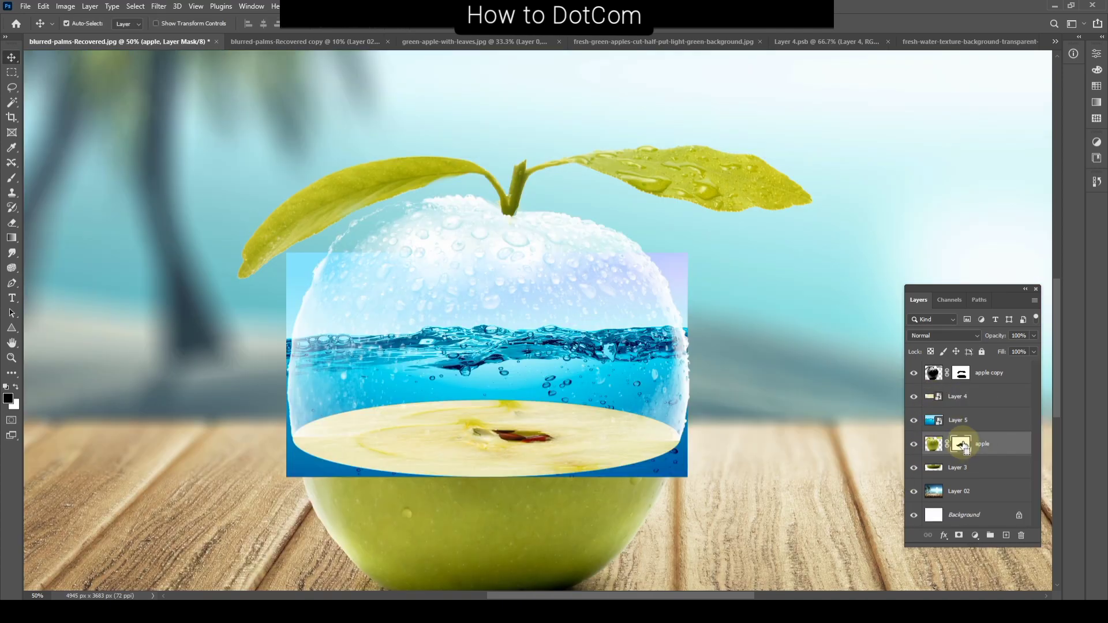
# Step: Load the apple layer's mask as a selection and apply it inverted as a layer mask on Layer 5
pyautogui.keyDown('ctrl'); pyautogui.click(962, 444); pyautogui.keyUp('ctrl')
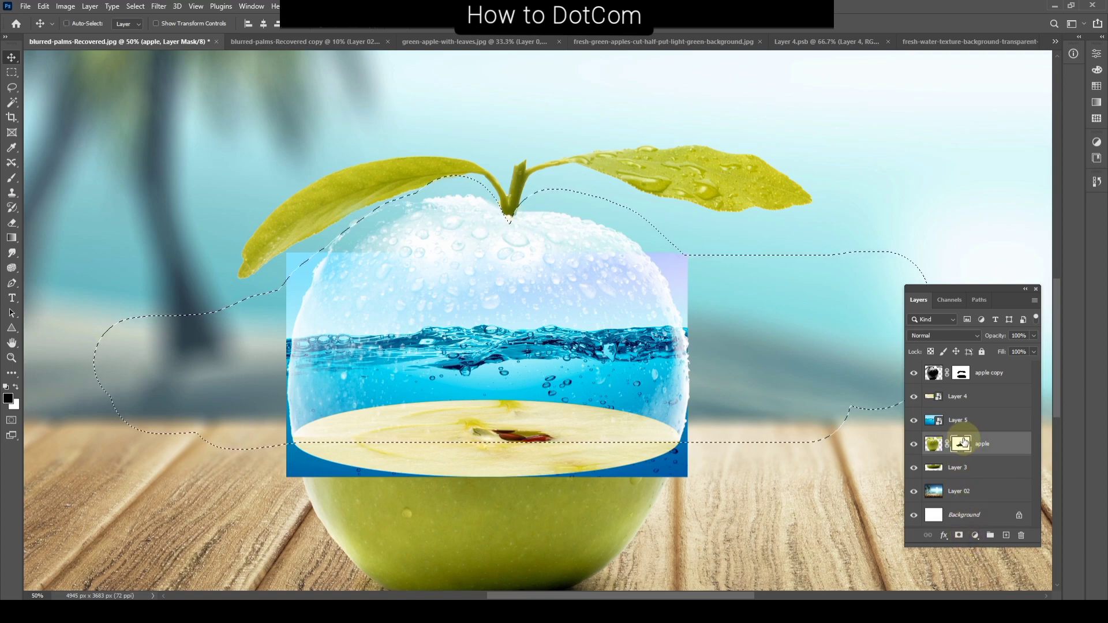
pyautogui.click(969, 421)
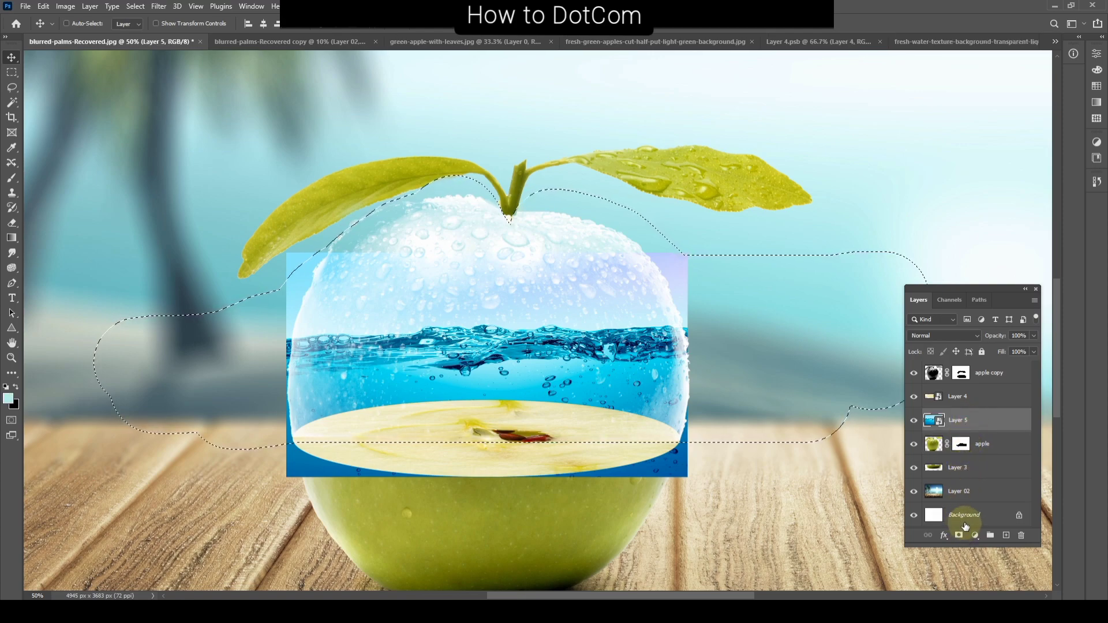
pyautogui.click(966, 445)
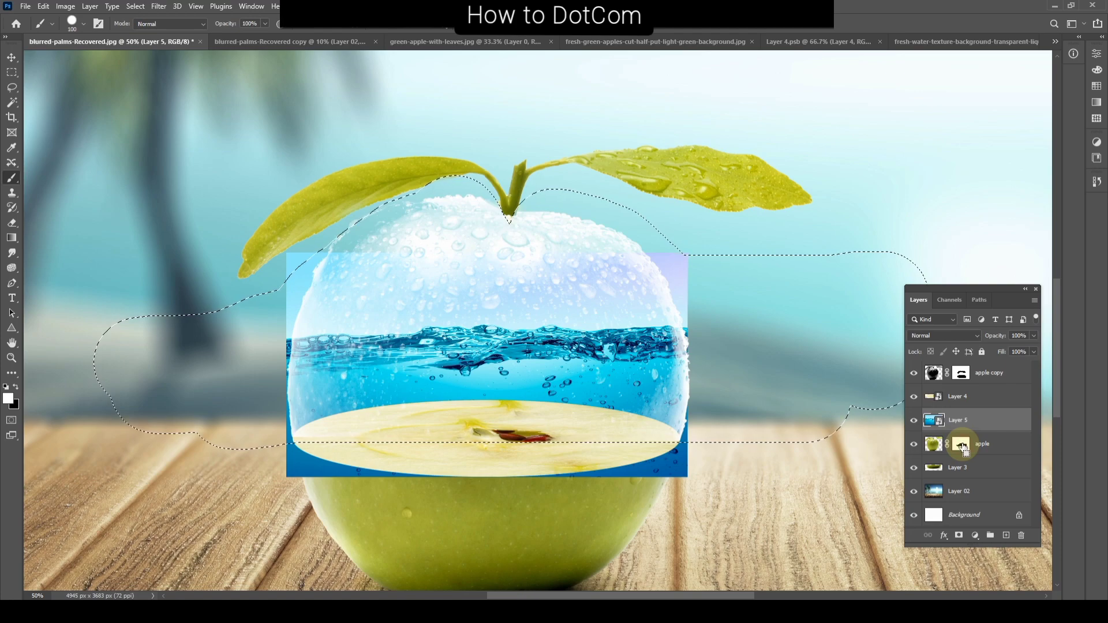
pyautogui.click(959, 537)
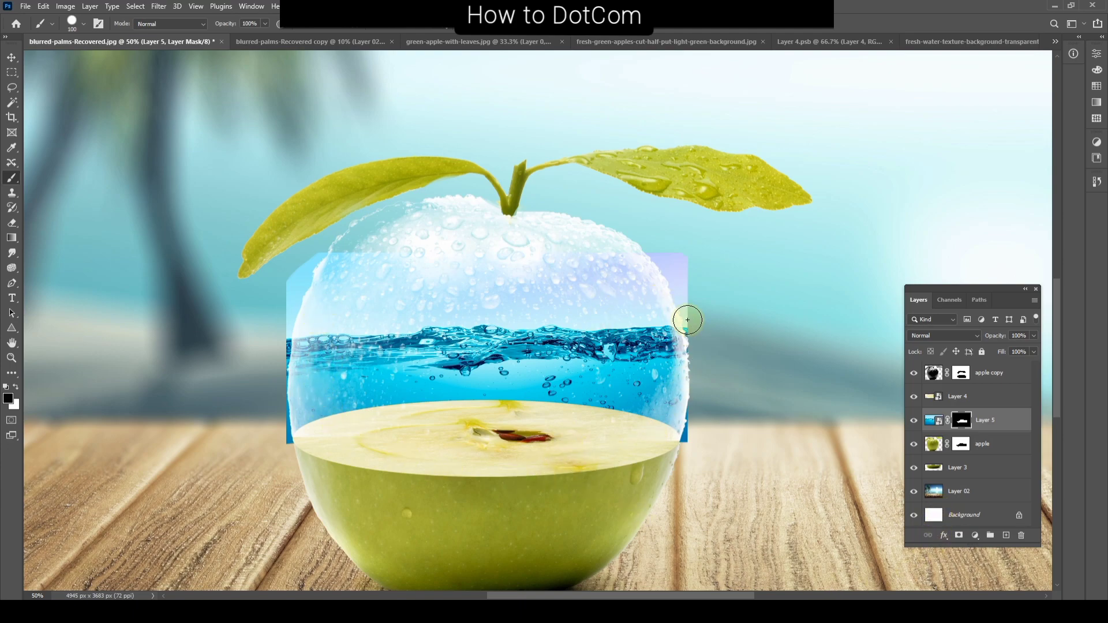
# Step: Try painting on Layer 5's mask along the apple's base and the water's upper corner, and undo the strokes
pyautogui.scroll(-3, 606, 508)
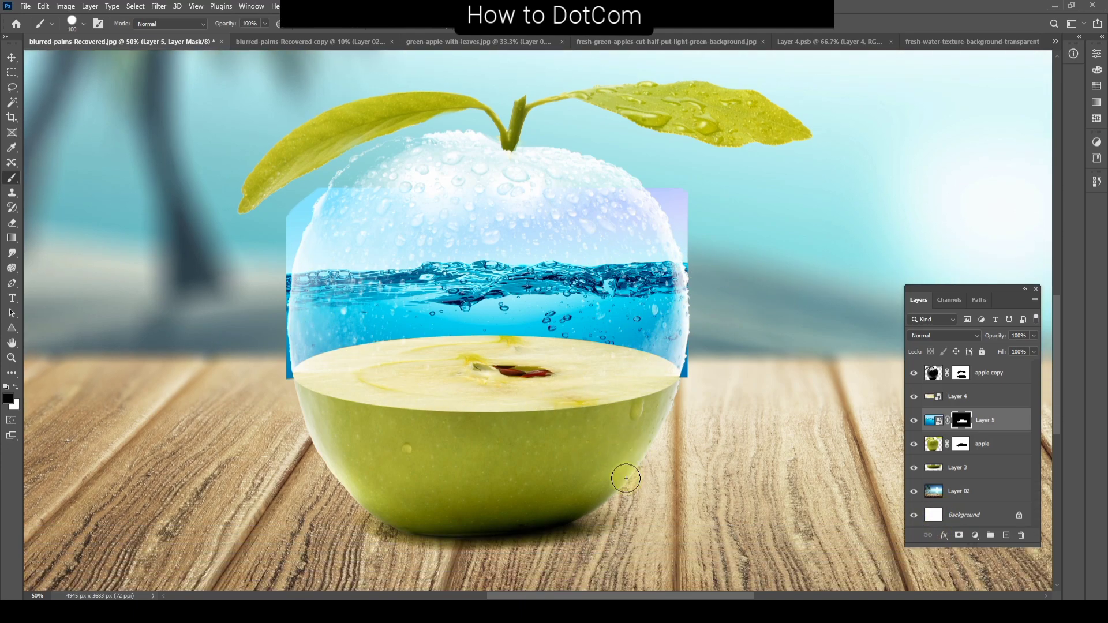
pyautogui.scroll(-1, 626, 478)
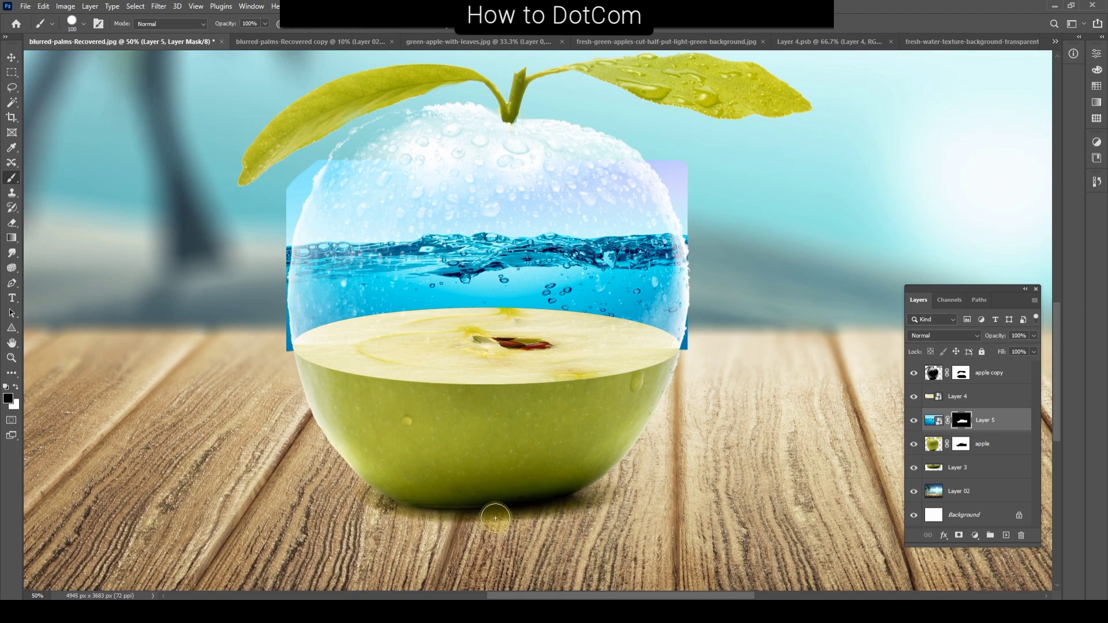
pyautogui.moveTo(439, 504); pyautogui.dragTo(577, 512)
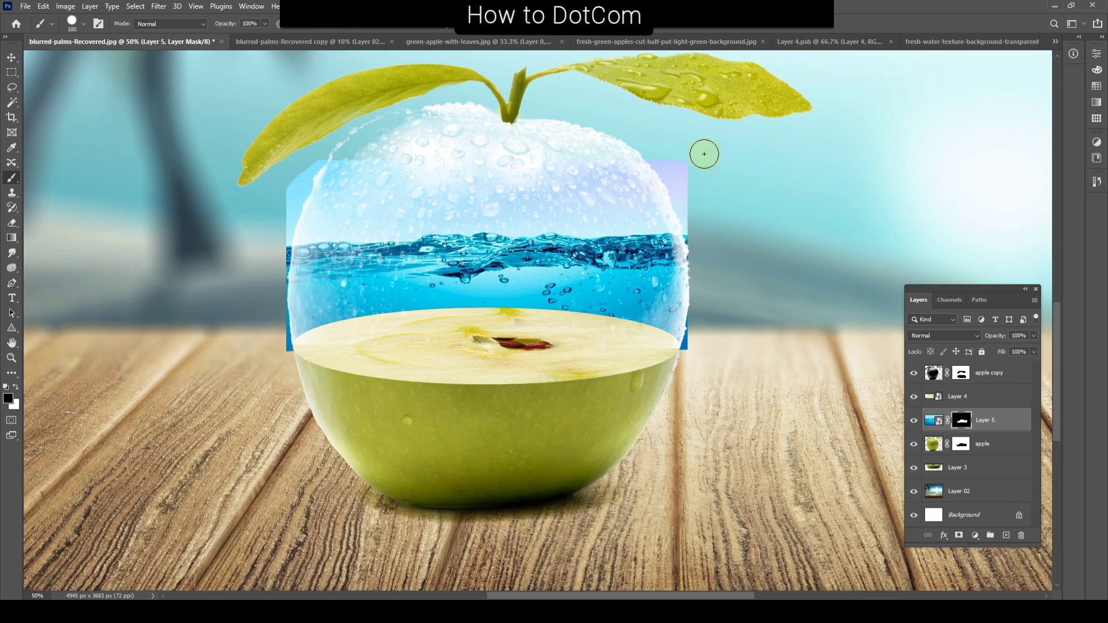
pyautogui.moveTo(676, 154); pyautogui.dragTo(685, 203)
pyautogui.hotkey('ctrl', 'z')
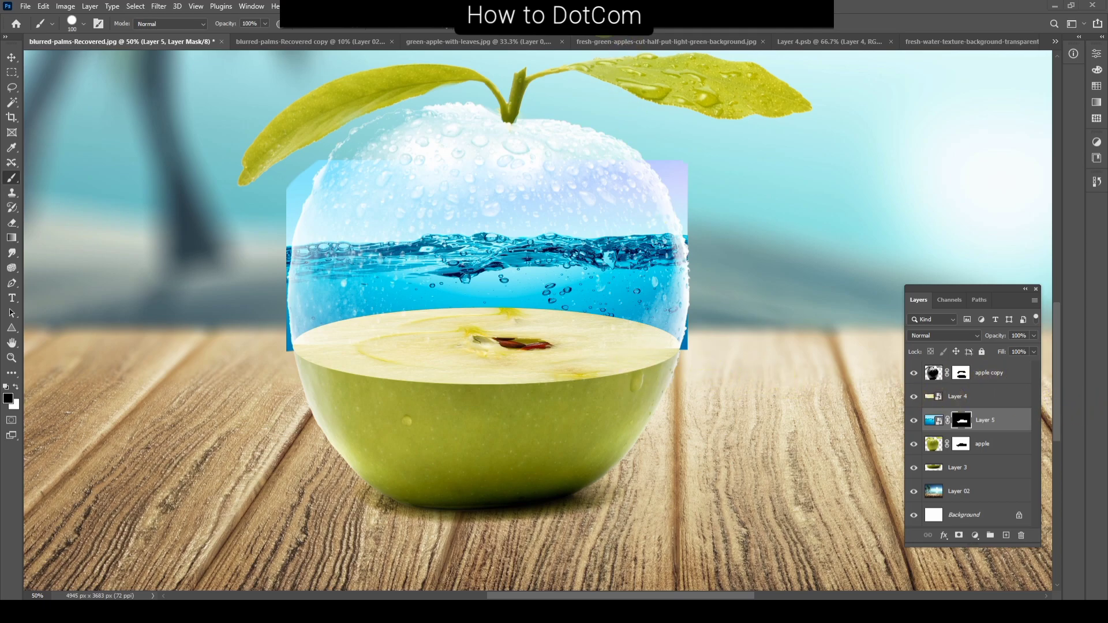
pyautogui.hotkey('ctrl', 'z')
# Step: Place the water layer above Layer 4 and move the flesh ellipse slightly upward at the cut line
pyautogui.rightClick(508, 371)
pyautogui.press('Escape')
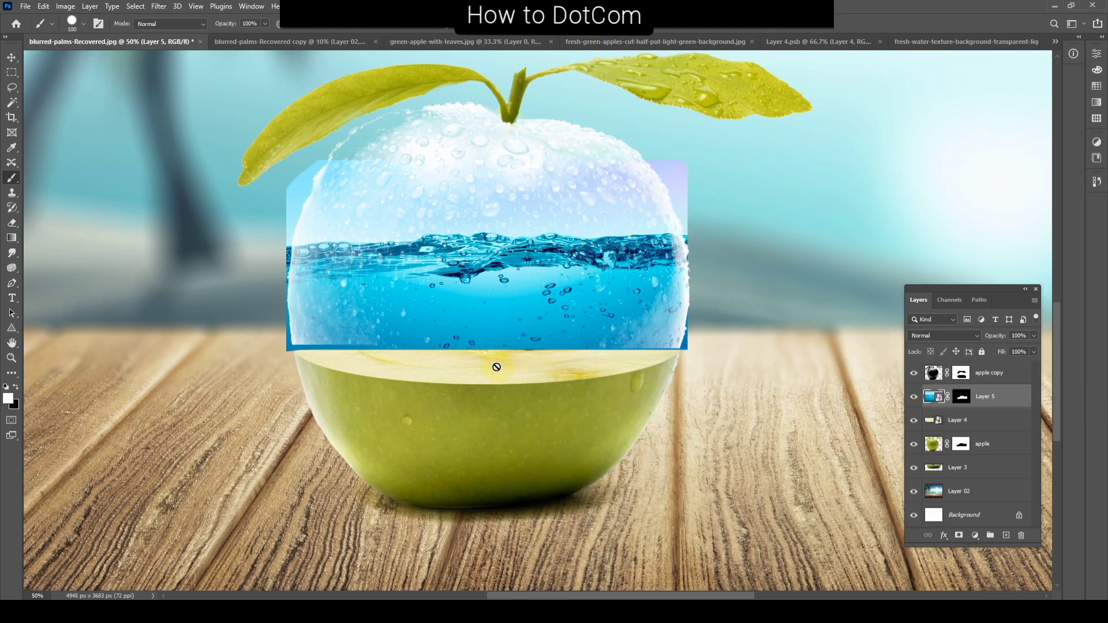
pyautogui.press('v')
pyautogui.rightClick(502, 374)
pyautogui.click(502, 374)
pyautogui.moveTo(502, 374); pyautogui.dragTo(500, 368)
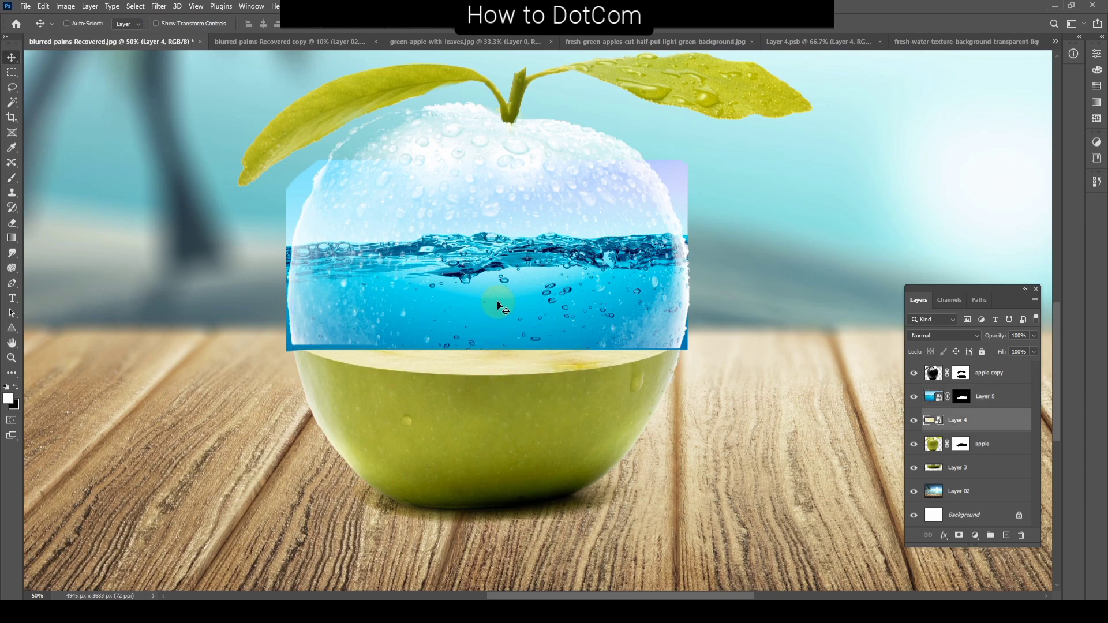
# Step: Shift the masked water image on Layer 5 slightly to the left over the glass apple
pyautogui.rightClick(661, 194)
pyautogui.click(664, 198)
pyautogui.moveTo(663, 198); pyautogui.dragTo(648, 200)
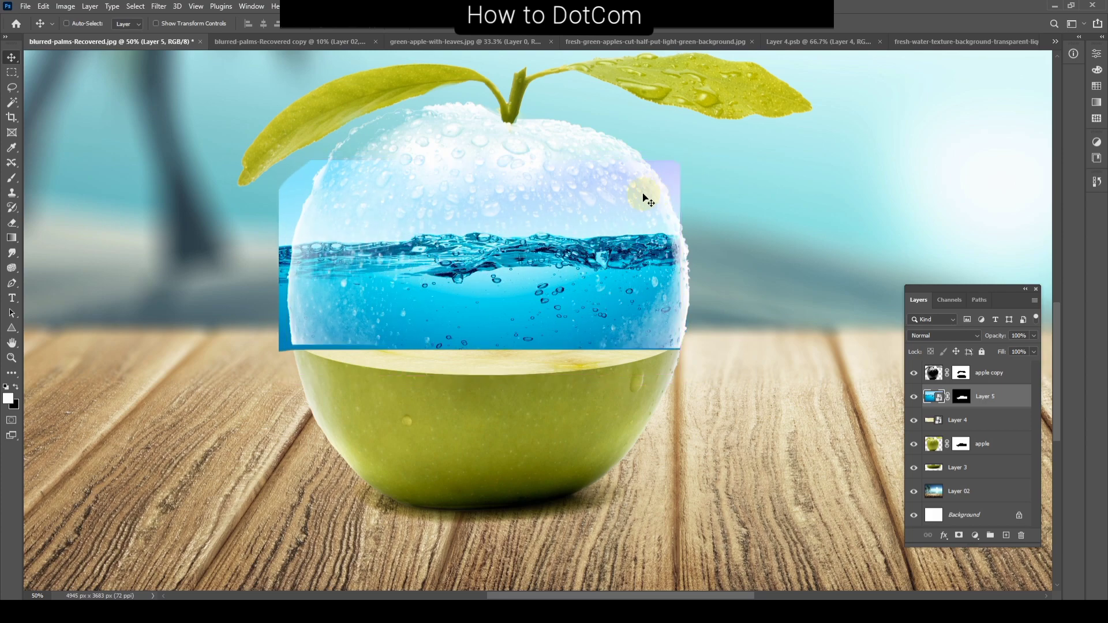
# Step: Flatten the flesh ellipse on Layer 4 further by lowering its upper edge toward the cut line
pyautogui.press('ctrl')
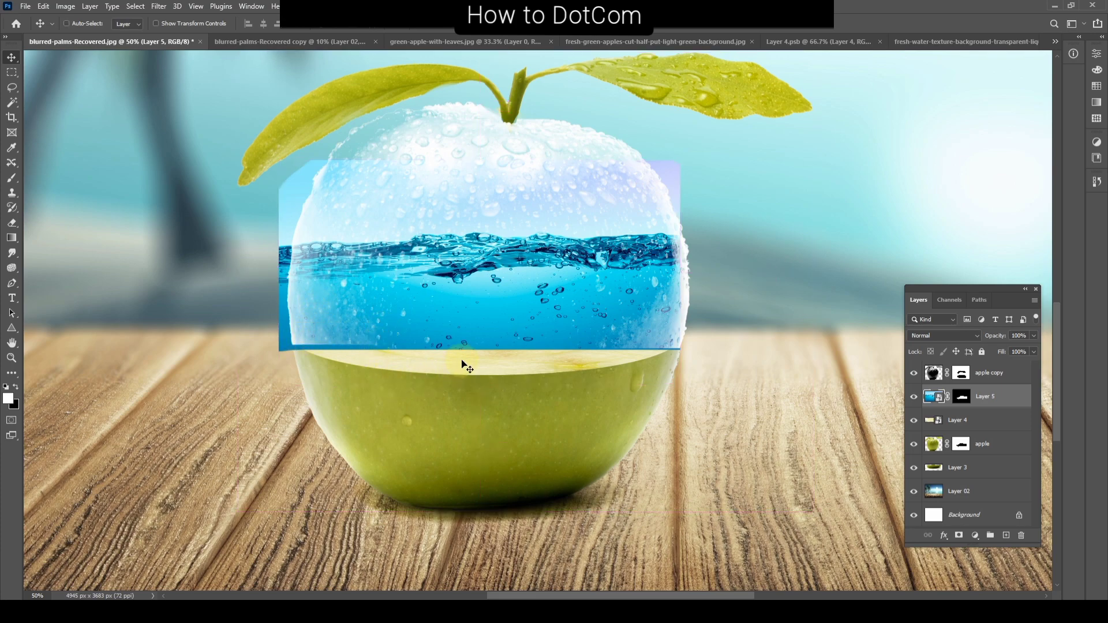
pyautogui.moveTo(475, 363); pyautogui.dragTo(475, 363)
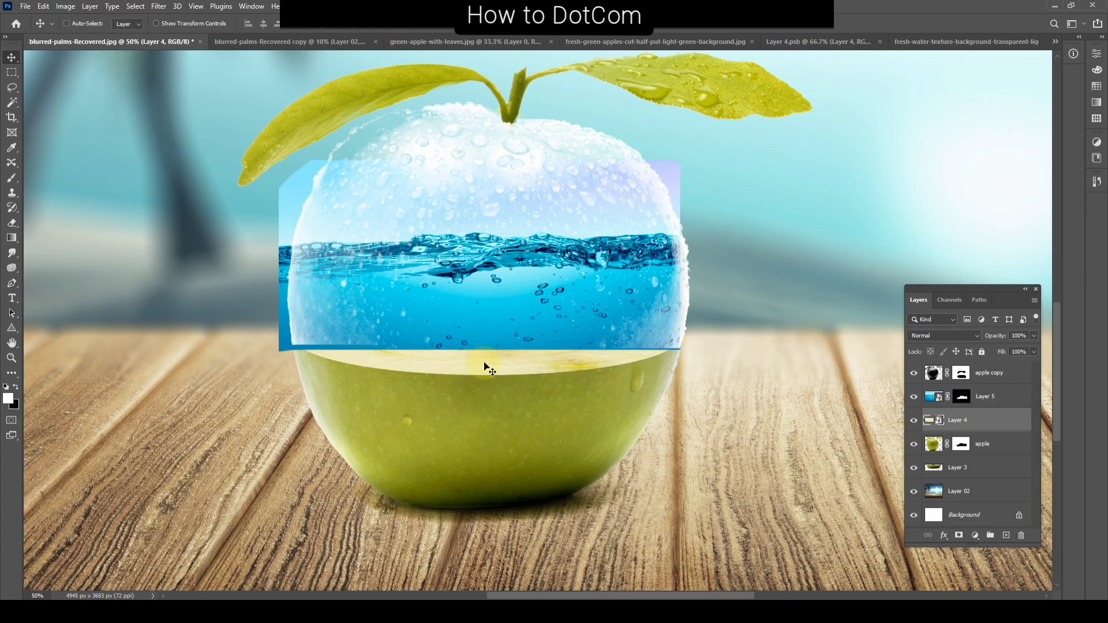
pyautogui.hotkey('ctrl', 't')
pyautogui.moveTo(488, 299); pyautogui.dragTo(505, 359)
pyautogui.press('Return')
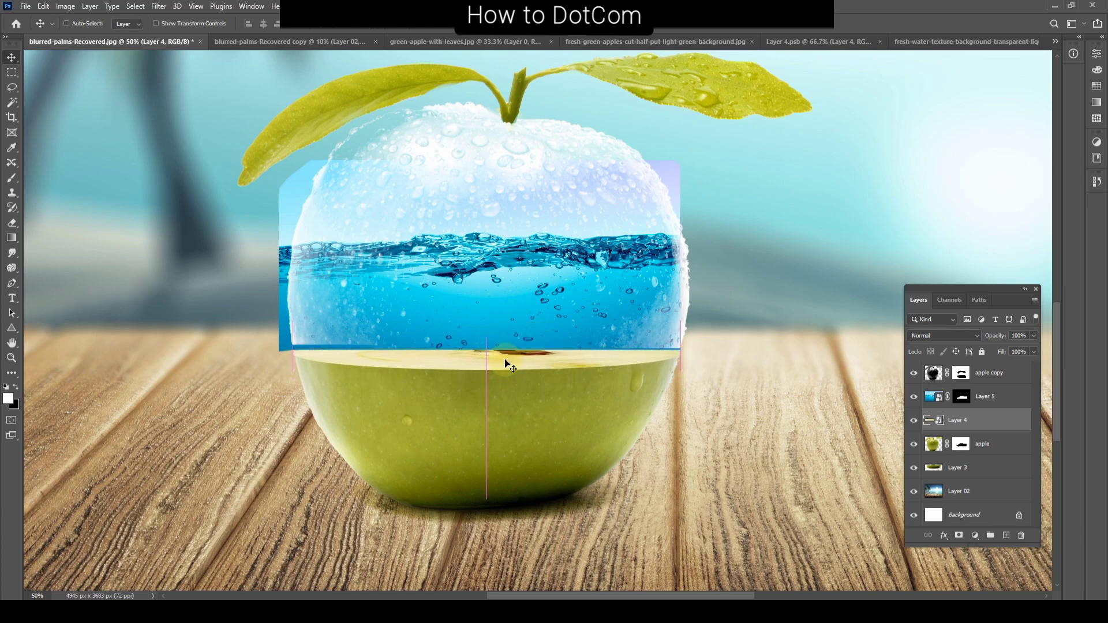
# Step: Resize the water image on Layer 5, bringing in its left edge and extending its right edge to match the glass apple's width
pyautogui.rightClick(287, 278)
pyautogui.click(306, 292)
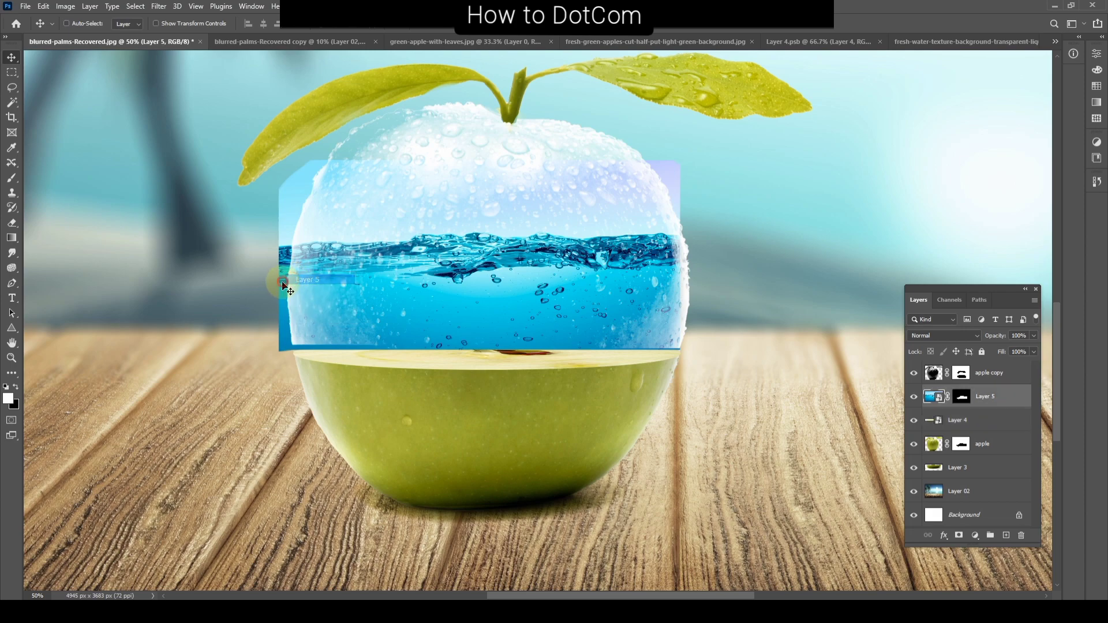
pyautogui.hotkey('ctrl', 't')
pyautogui.moveTo(280, 164)
pyautogui.mouseDown()
pyautogui.moveTo(292, 157)
pyautogui.moveTo(294, 169)
pyautogui.mouseUp()
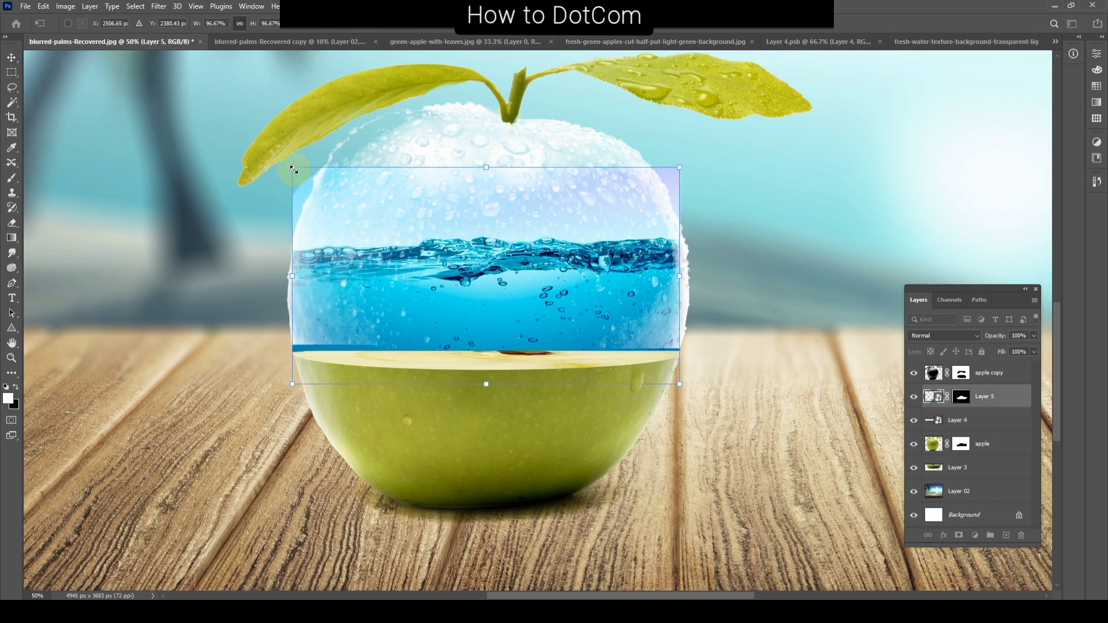
pyautogui.press('Return')
pyautogui.hotkey('ctrl', 't')
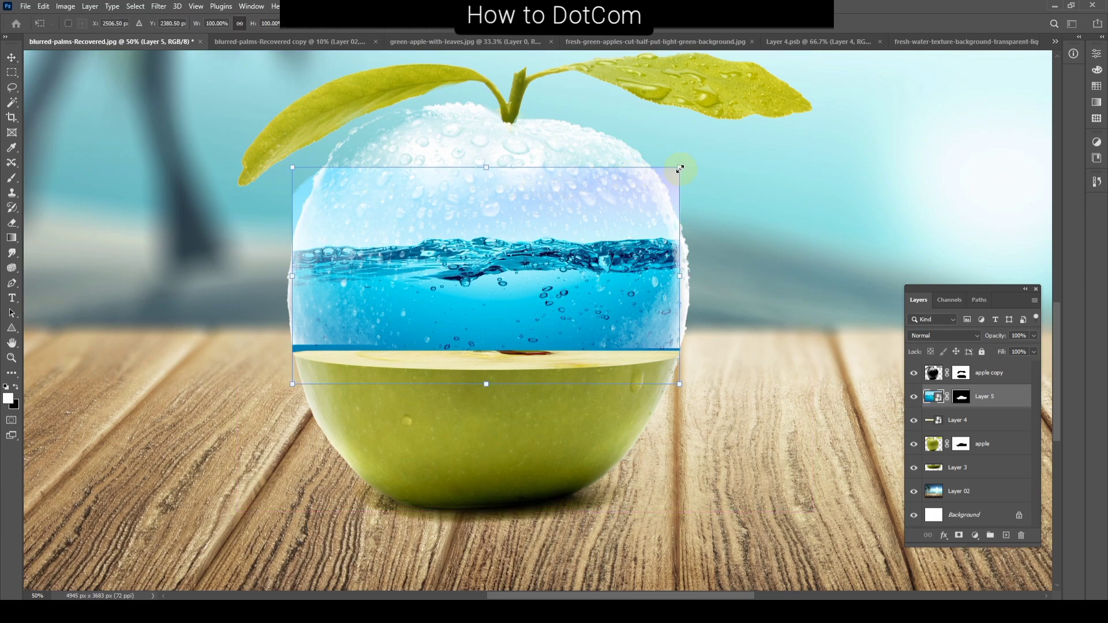
pyautogui.moveTo(681, 169); pyautogui.dragTo(691, 163)
pyautogui.press('Return')
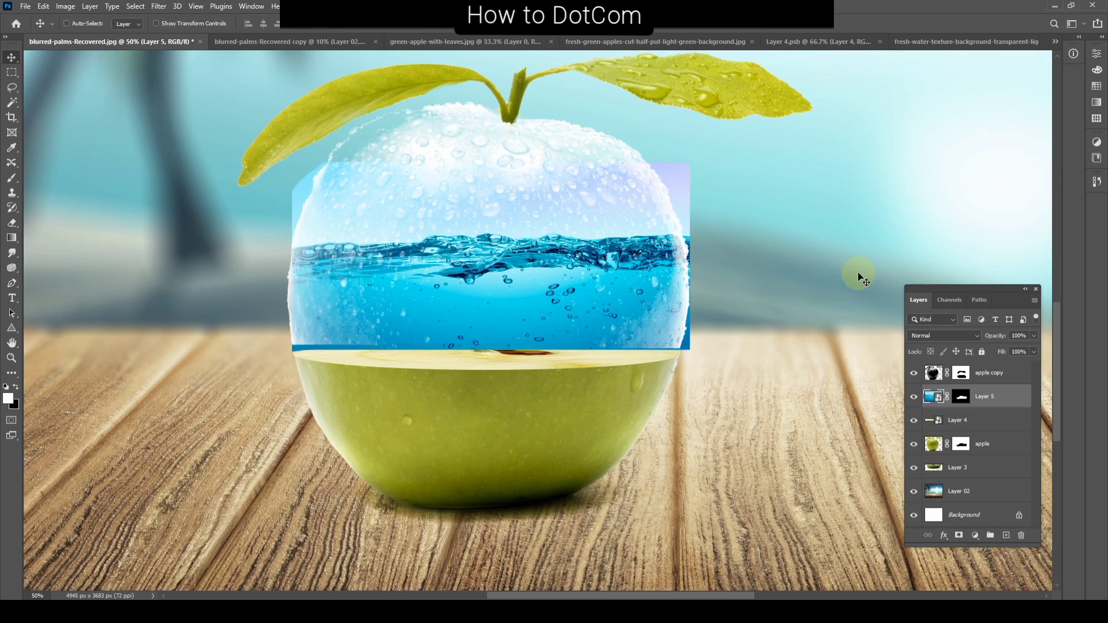
# Step: Load Layer 4's ellipse as a selection and paint white inside it on Layer 5's mask to extend the water over the cut face
pyautogui.click(961, 446)
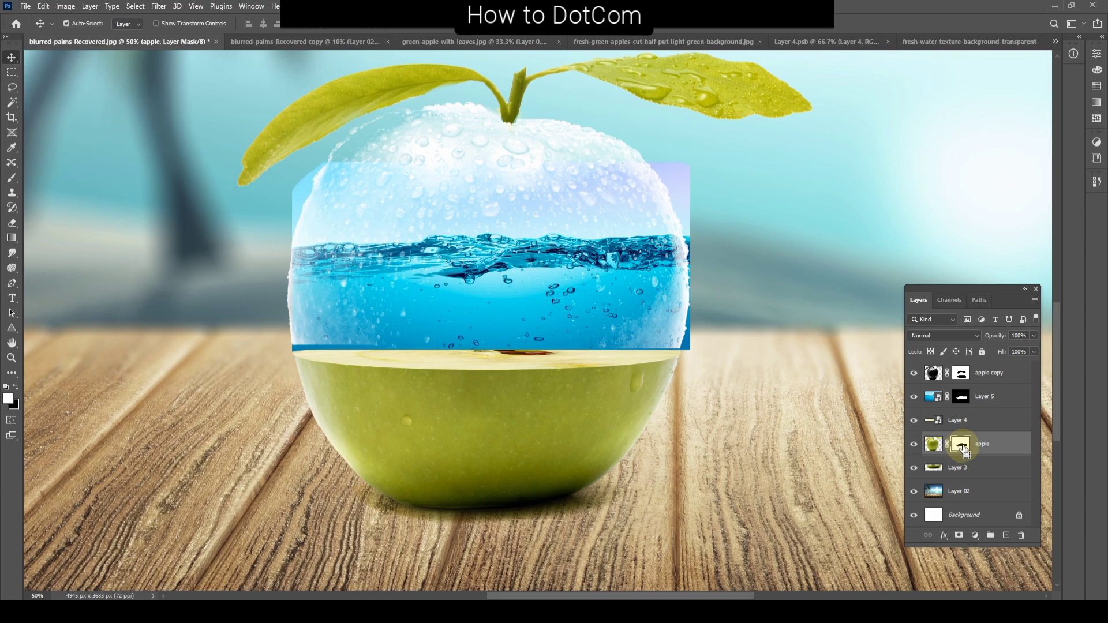
pyautogui.click(961, 397)
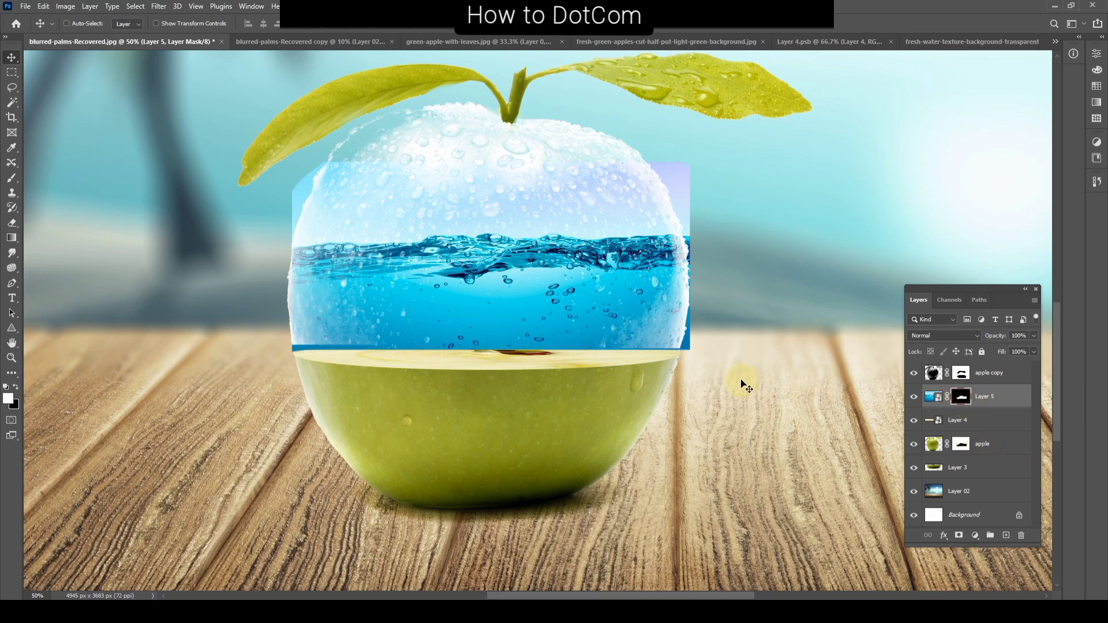
pyautogui.click(926, 420)
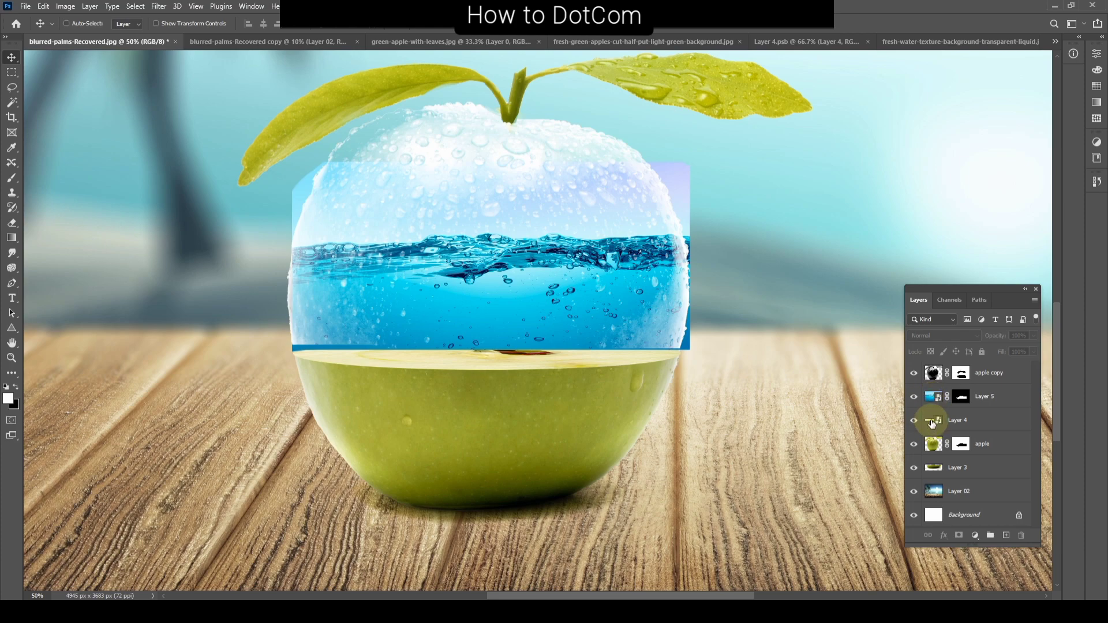
pyautogui.keyDown('ctrl'); pyautogui.click(932, 423); pyautogui.keyUp('ctrl')
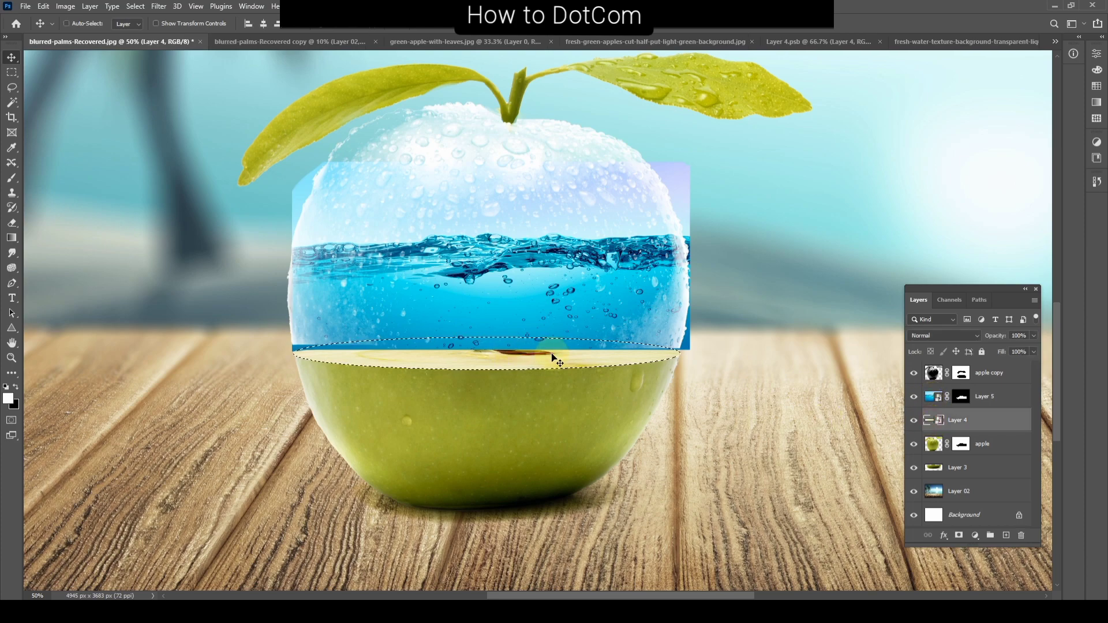
pyautogui.press('b')
pyautogui.click(529, 353)
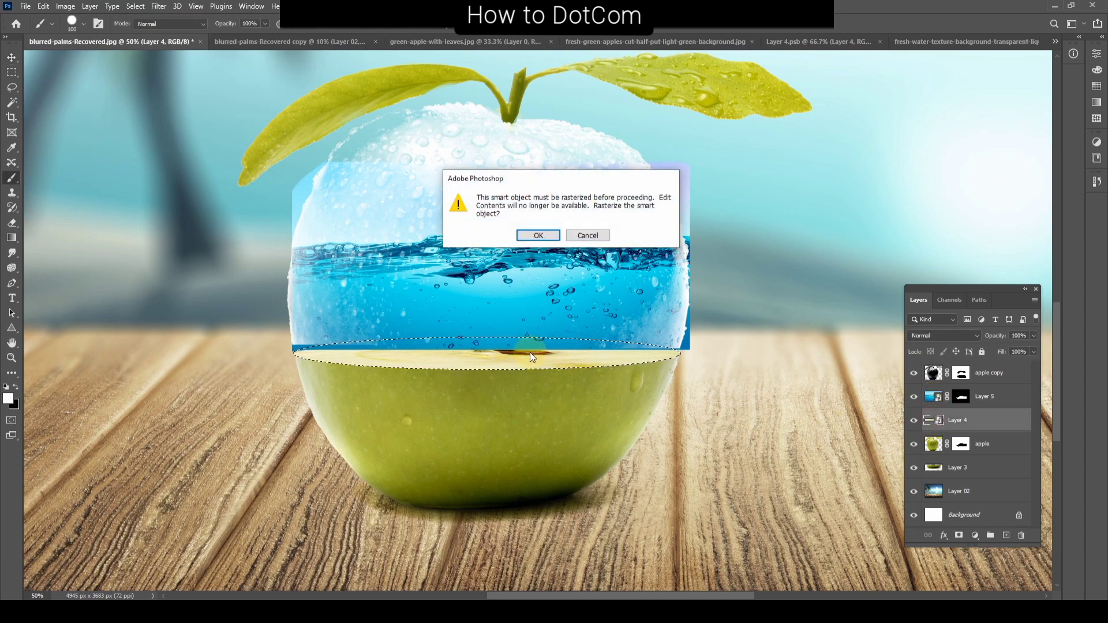
pyautogui.press('Escape')
pyautogui.click(962, 397)
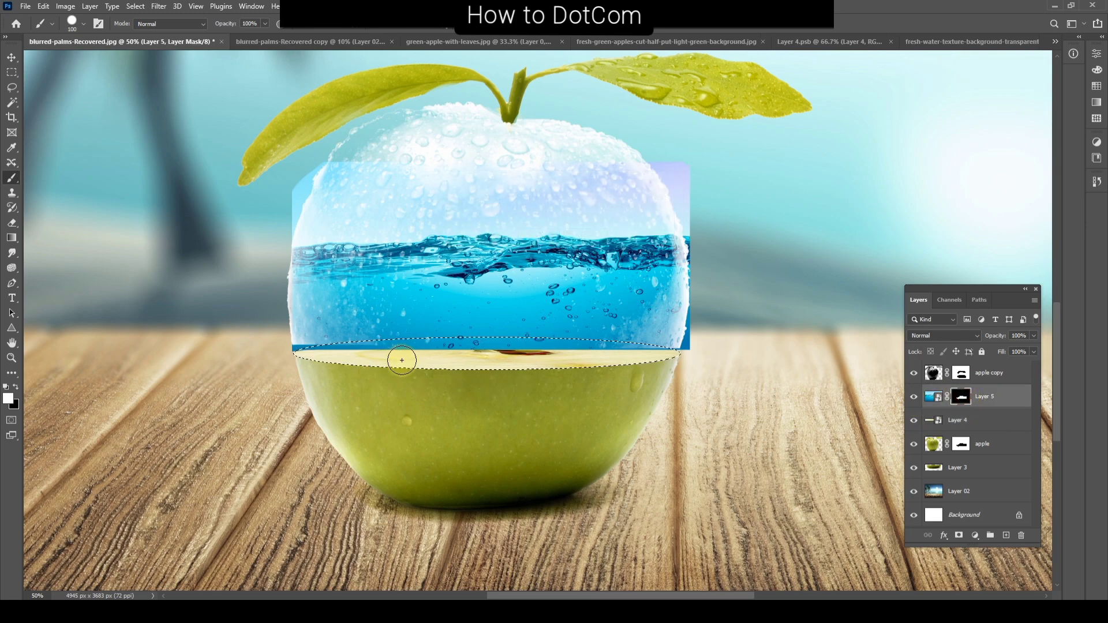
pyautogui.moveTo(400, 360)
pyautogui.mouseDown()
pyautogui.moveTo(315, 349)
pyautogui.moveTo(497, 350)
pyautogui.moveTo(501, 359)
pyautogui.moveTo(453, 365)
pyautogui.moveTo(648, 356)
pyautogui.mouseUp()
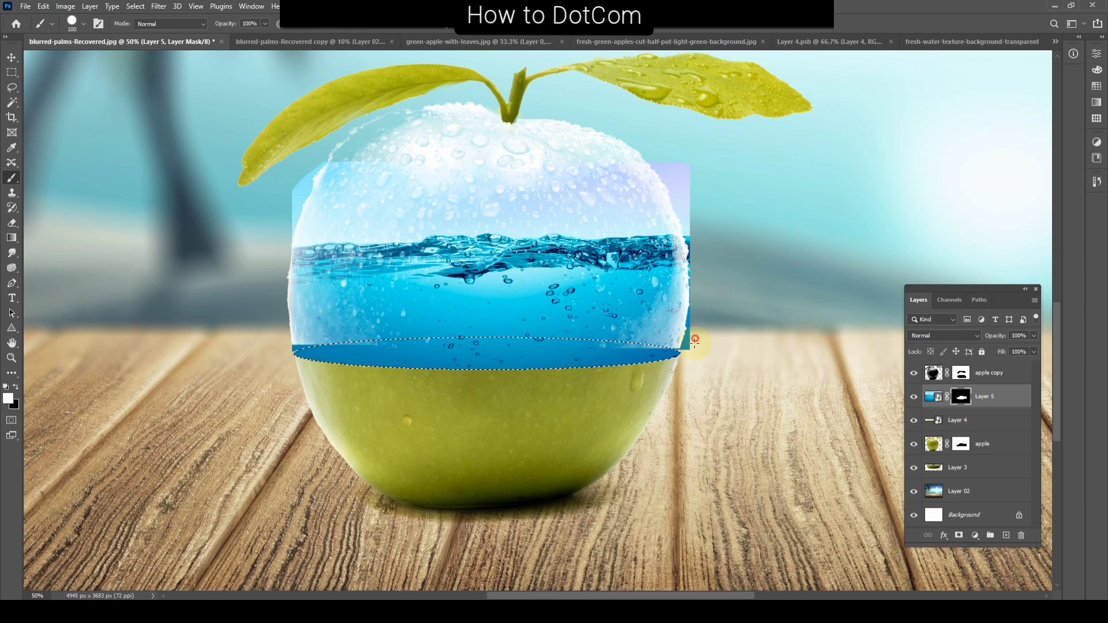
pyautogui.hotkey('ctrl', 'd')
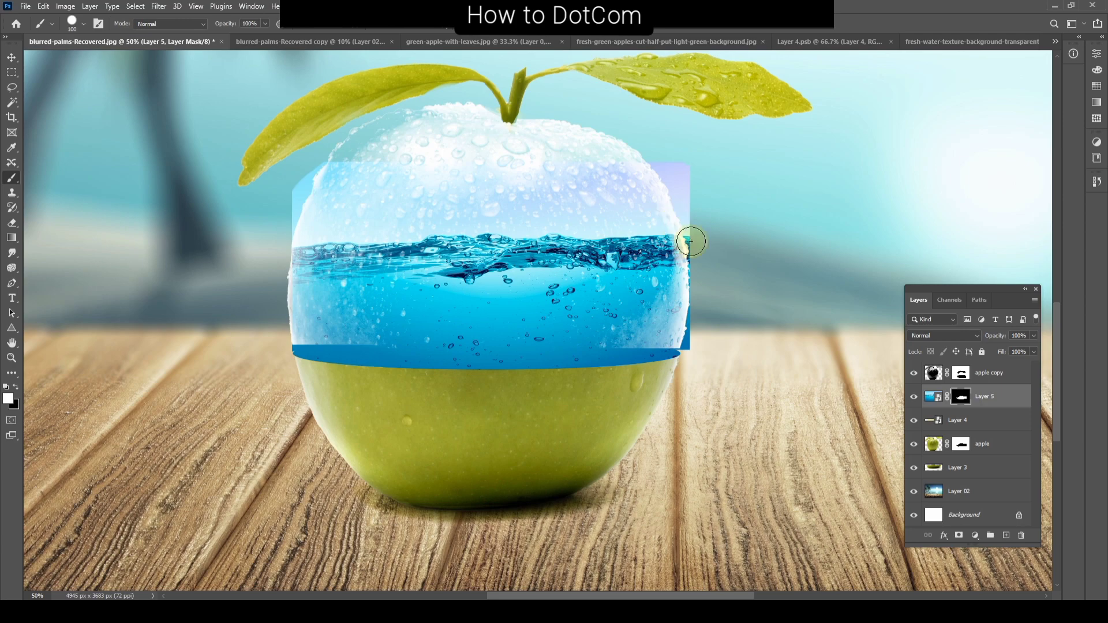
pyautogui.click(928, 396)
pyautogui.click(670, 152)
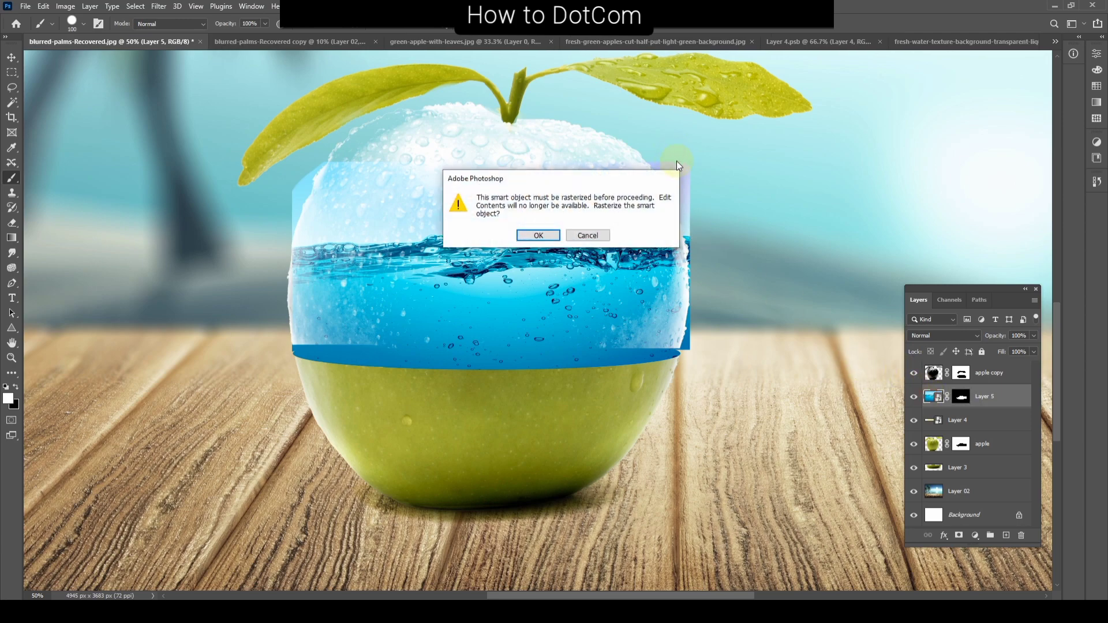
pyautogui.click(586, 235)
pyautogui.click(962, 397)
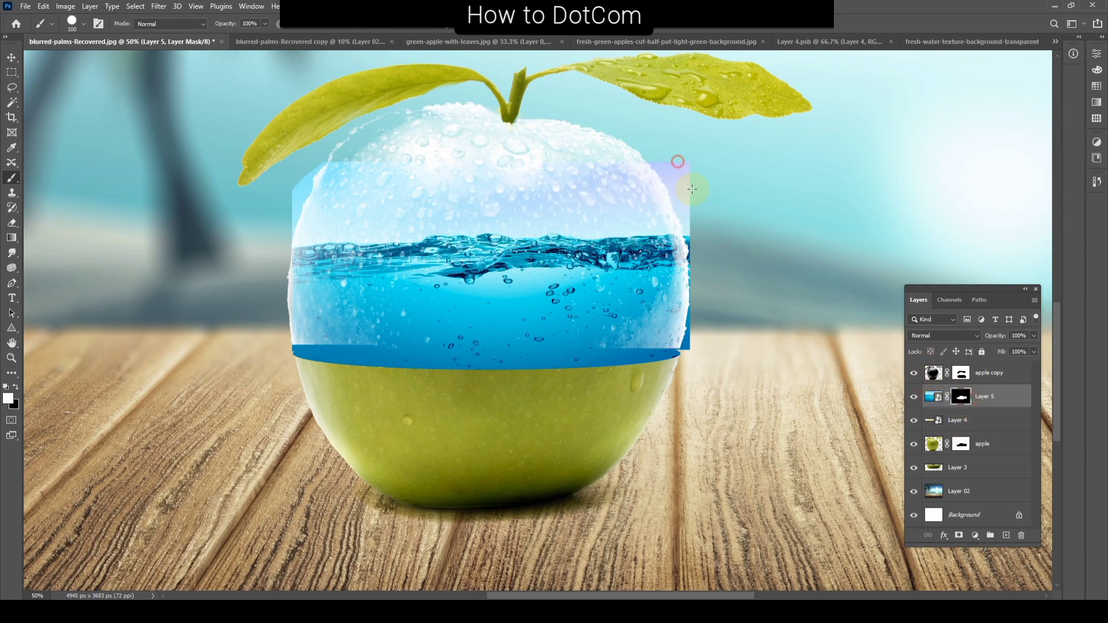
pyautogui.keyDown('alt'); pyautogui.click(682, 156); pyautogui.keyUp('alt')
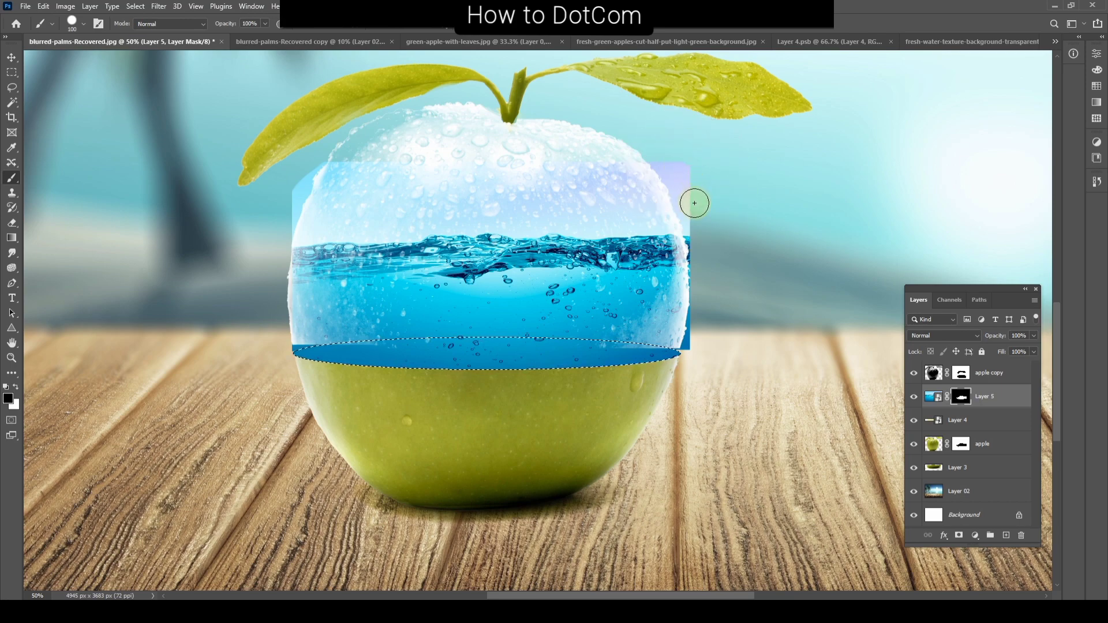
pyautogui.click(962, 444)
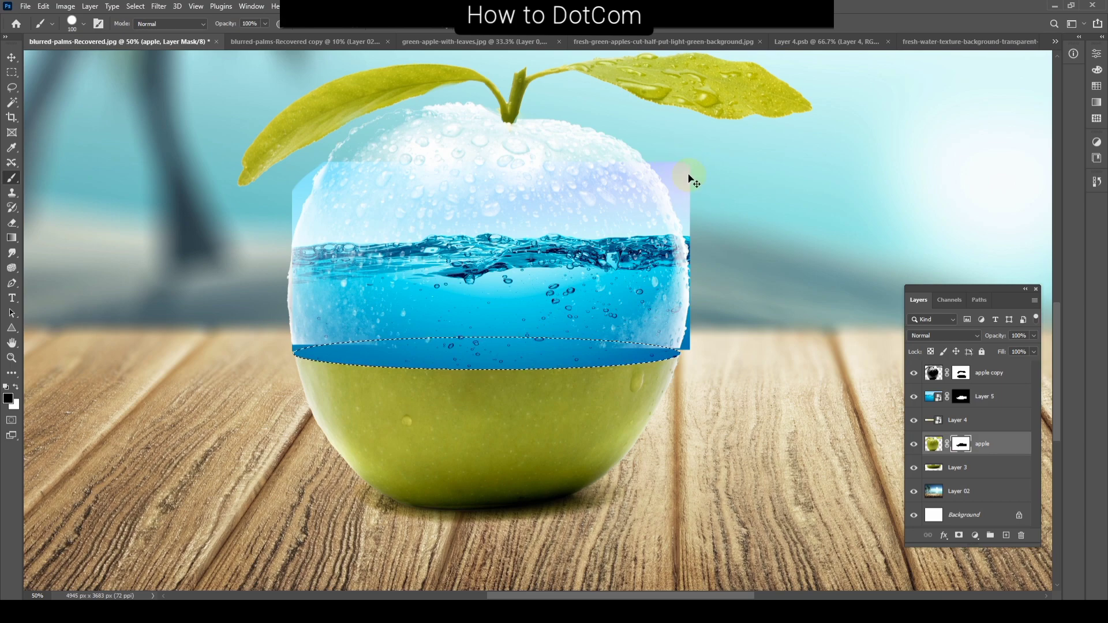
pyautogui.press('x')
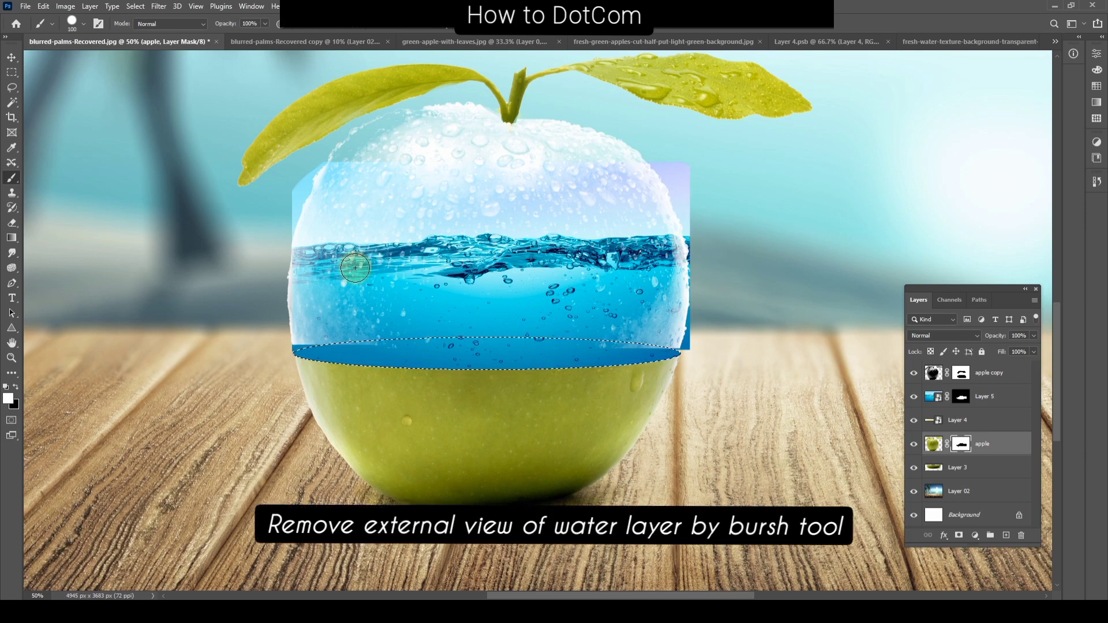
# Step: Clear the selection and paint black on Layer 5's mask to hide the water spilling outside the glass apple's outline
pyautogui.hotkey('ctrl', 'd')
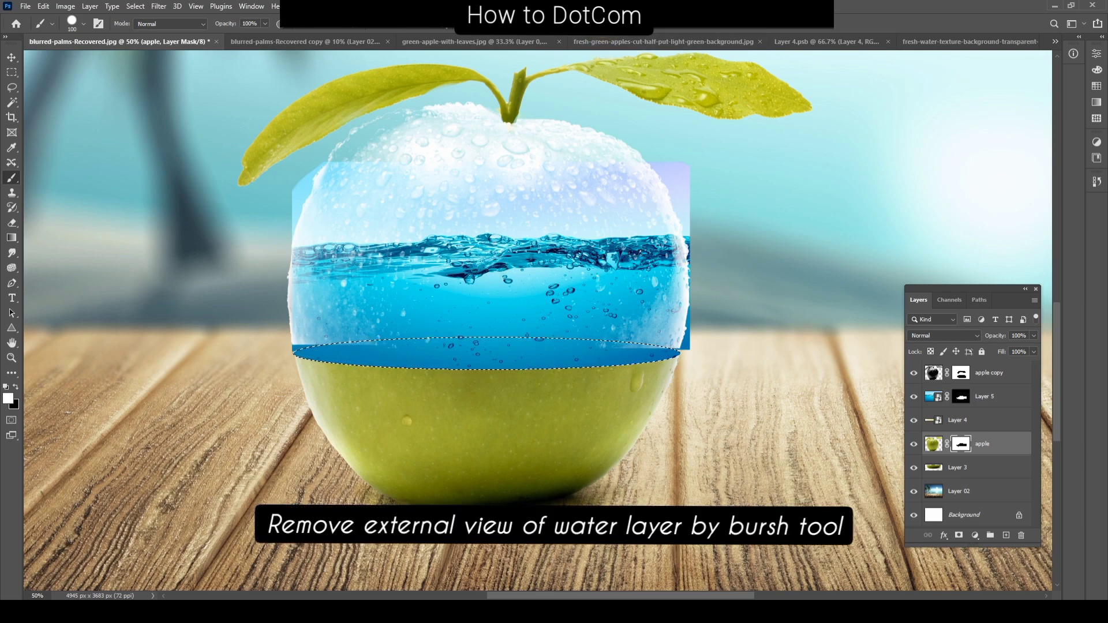
pyautogui.click(961, 396)
pyautogui.press('x')
pyautogui.moveTo(664, 138)
pyautogui.mouseDown()
pyautogui.moveTo(704, 256)
pyautogui.moveTo(702, 306)
pyautogui.mouseUp()
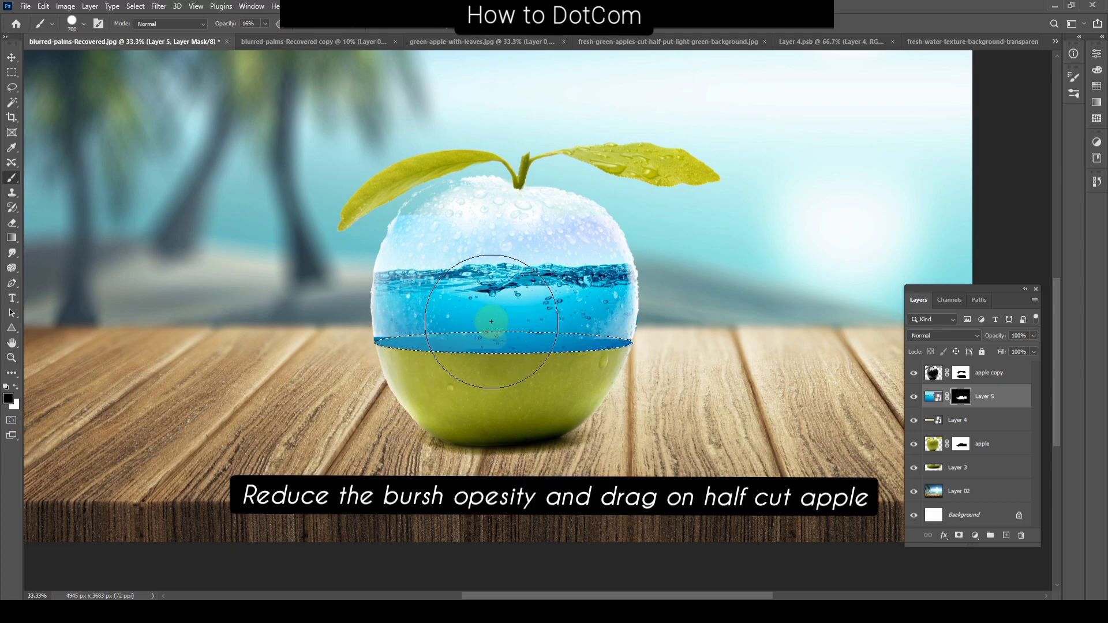
# Step: Brush black at size 800 and 16% opacity over the selected cut-face ellipse on Layer 5's mask to make the water there translucent
pyautogui.press(']')
pyautogui.moveTo(387, 336); pyautogui.dragTo(465, 348)
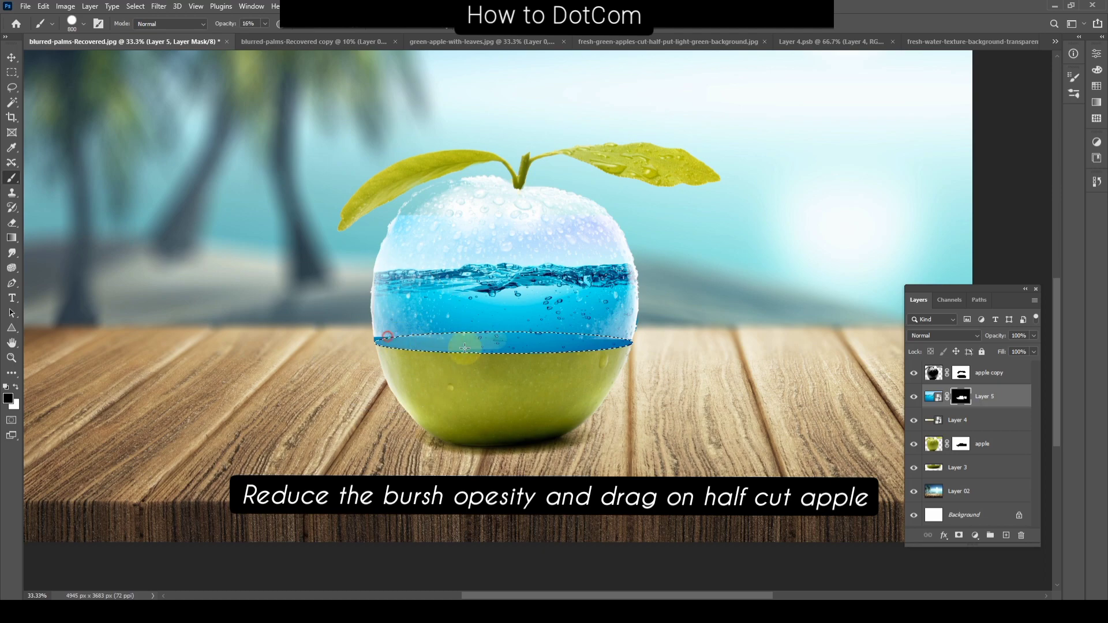
pyautogui.moveTo(579, 347)
pyautogui.mouseDown()
pyautogui.moveTo(371, 347)
pyautogui.moveTo(656, 340)
pyautogui.moveTo(347, 353)
pyautogui.moveTo(617, 368)
pyautogui.mouseUp()
pyautogui.moveTo(678, 351)
pyautogui.mouseDown()
pyautogui.moveTo(491, 348)
pyautogui.moveTo(346, 361)
pyautogui.mouseUp()
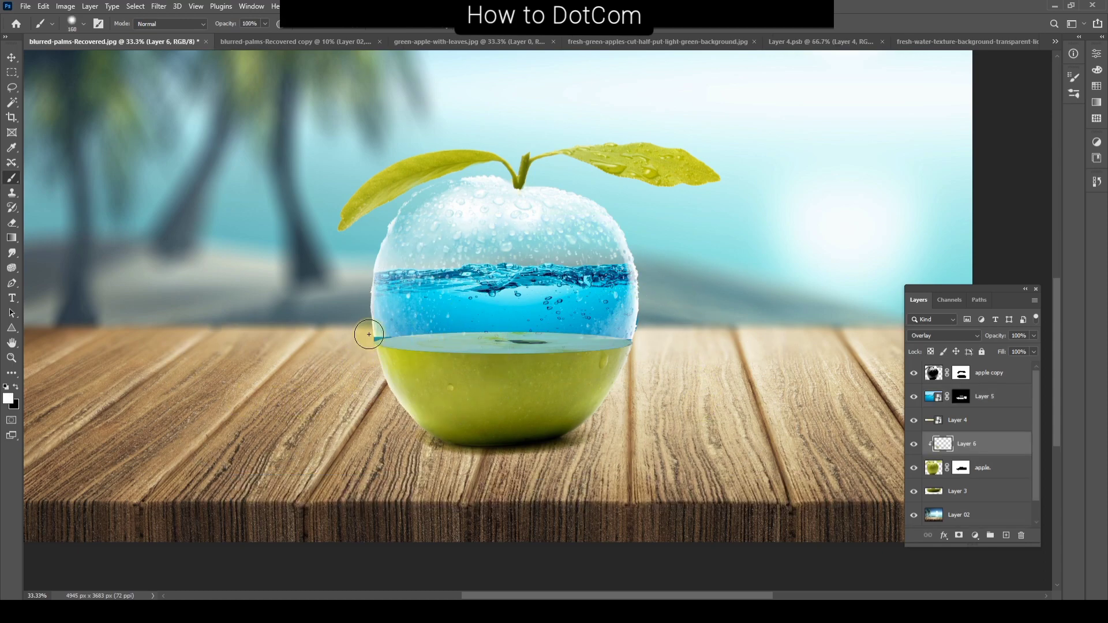
# Step: Brush soft white on the Overlay Layer 6 clipped to the apple to brighten the green half's edges
pyautogui.moveTo(371, 330)
pyautogui.mouseDown()
pyautogui.moveTo(633, 325)
pyautogui.moveTo(301, 280)
pyautogui.mouseUp()
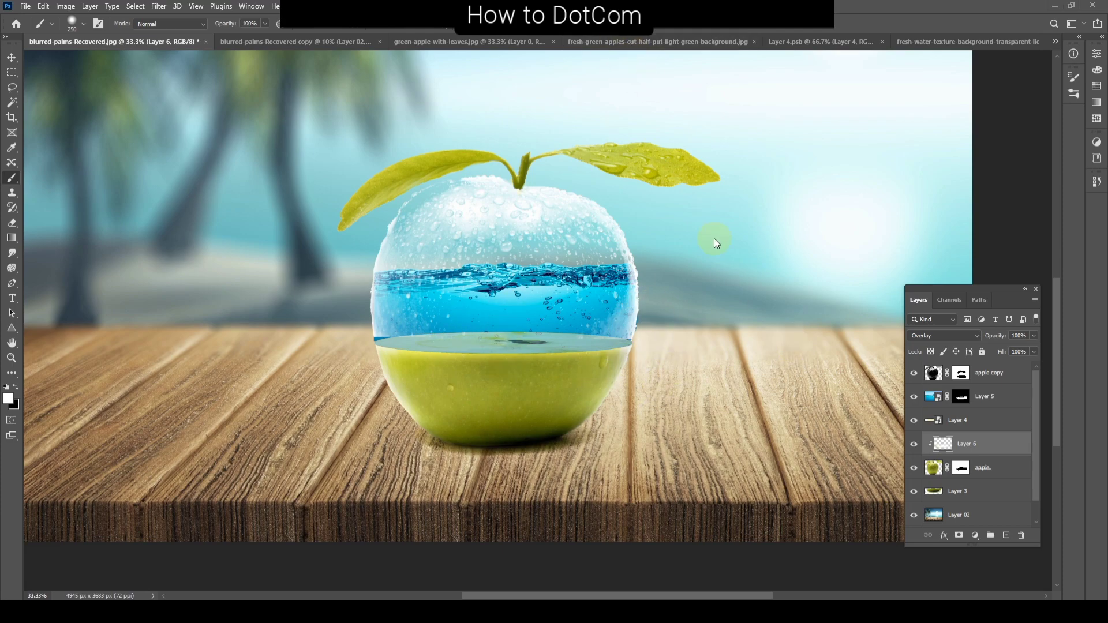
# Step: Open the Fish image and convert its locked Background into a regular layer with the default settings
pyautogui.hotkey('ctrl', 'o')
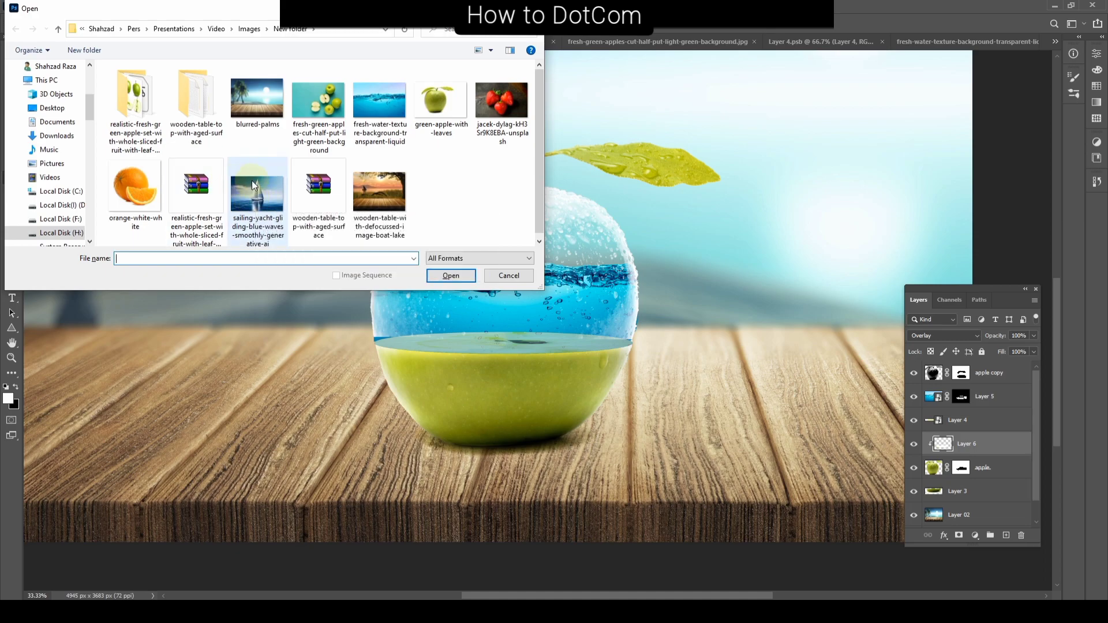
pyautogui.doubleClick(189, 102)
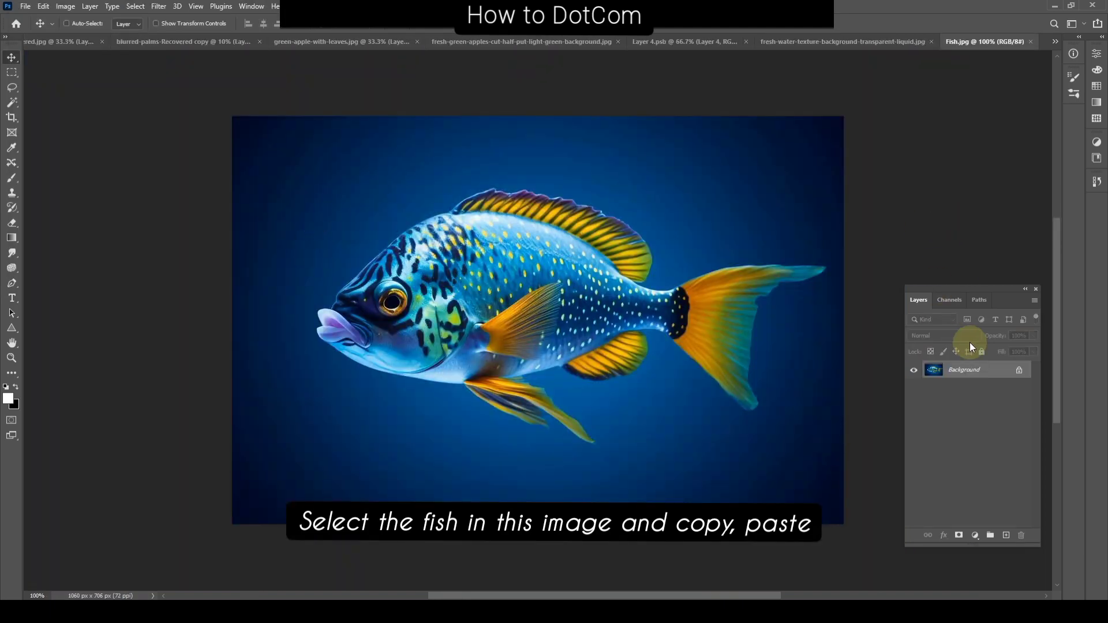
pyautogui.doubleClick(986, 372)
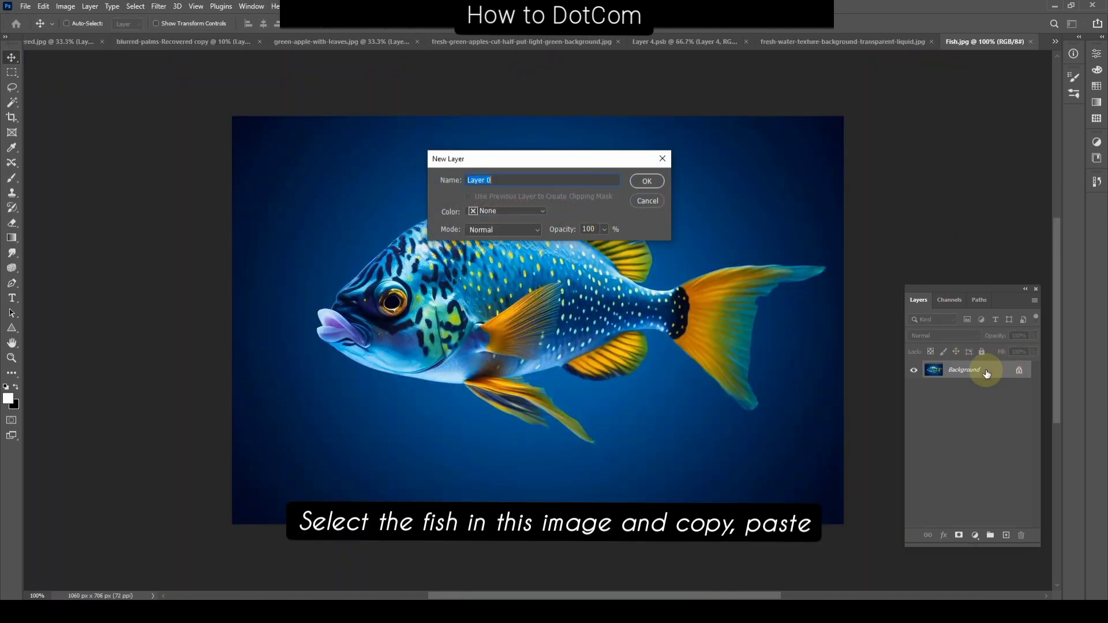
pyautogui.press('Return')
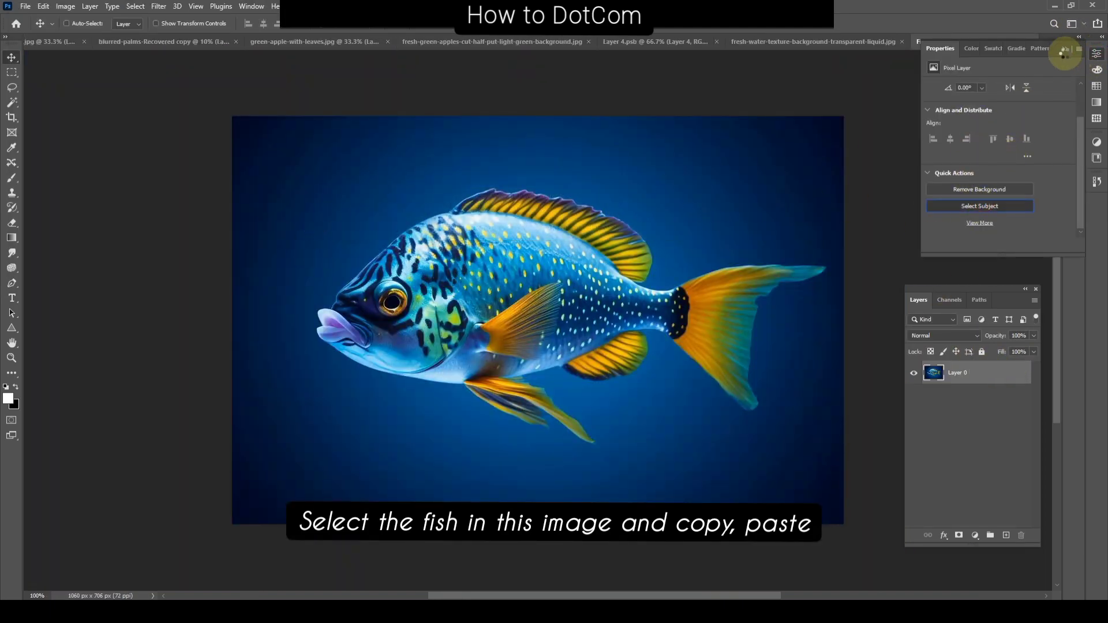
# Step: Select the fish as the subject and copy it onto a new layer without the blue background
pyautogui.click(1063, 51)
pyautogui.hotkey('ctrl', 'c')
pyautogui.hotkey('ctrl', 'v')
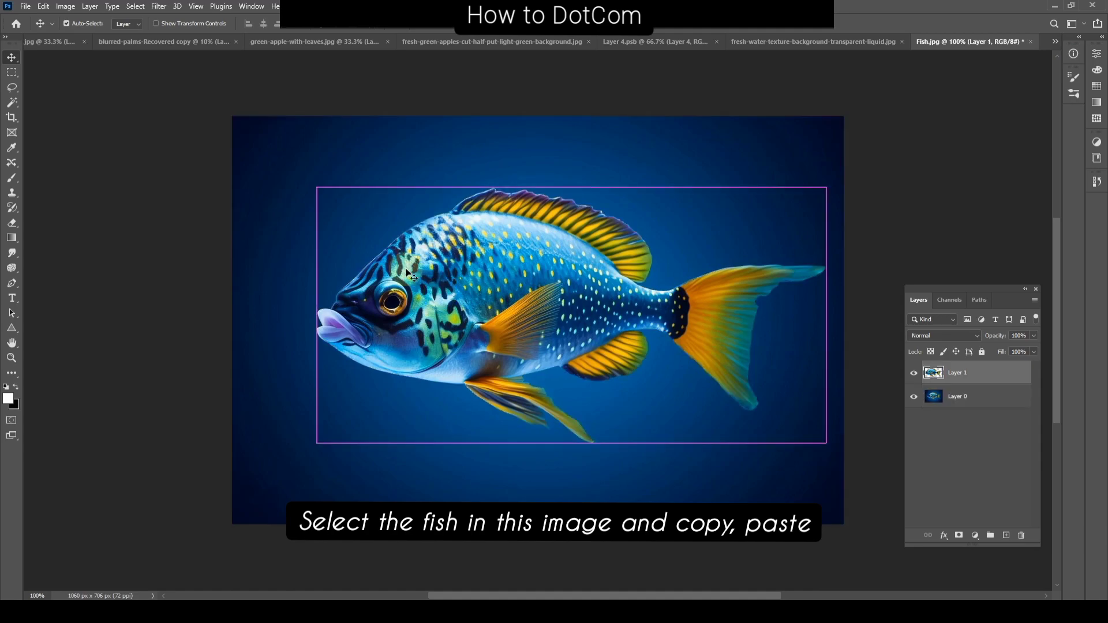
# Step: Transfer the fish cutout into blurred-palms-Recovered.jpg and place its layer between apple copy and Layer 5
pyautogui.moveTo(407, 274); pyautogui.dragTo(530, 234)
pyautogui.moveTo(557, 230); pyautogui.dragTo(518, 329)
pyautogui.moveTo(521, 313); pyautogui.dragTo(653, 181)
pyautogui.moveTo(972, 440); pyautogui.dragTo(970, 388)
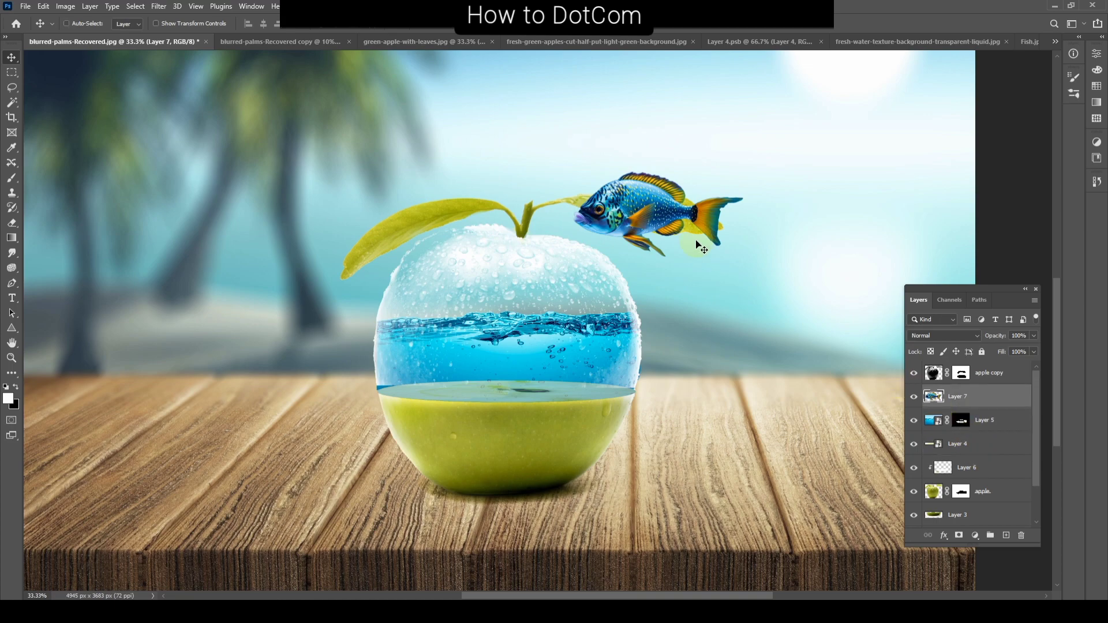
# Step: Move the fish on Layer 7 over the water area and scale it down to fit inside the glass apple
pyautogui.moveTo(700, 247); pyautogui.dragTo(571, 394)
pyautogui.hotkey('ctrl', 't')
pyautogui.moveTo(660, 294); pyautogui.dragTo(481, 366)
pyautogui.press('Return')
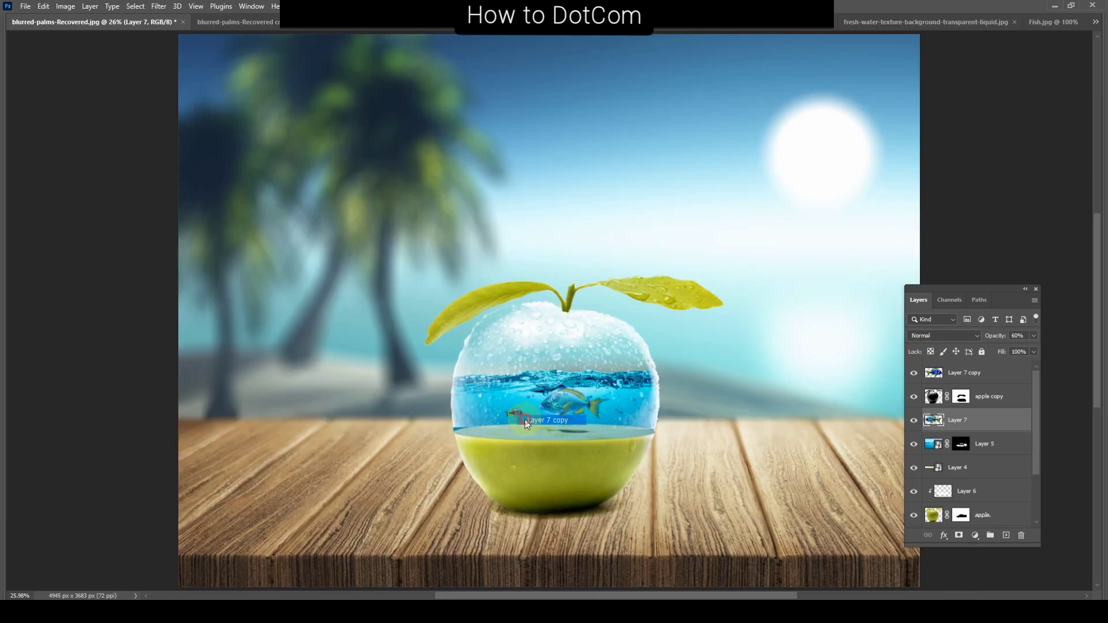
# Step: Reposition the small duplicate fish on Layer 7 copy in the left part of the water, below the waterline
pyautogui.moveTo(526, 425); pyautogui.dragTo(520, 382)
pyautogui.scroll(3, 516, 411)
pyautogui.hotkey('ctrl', 't')
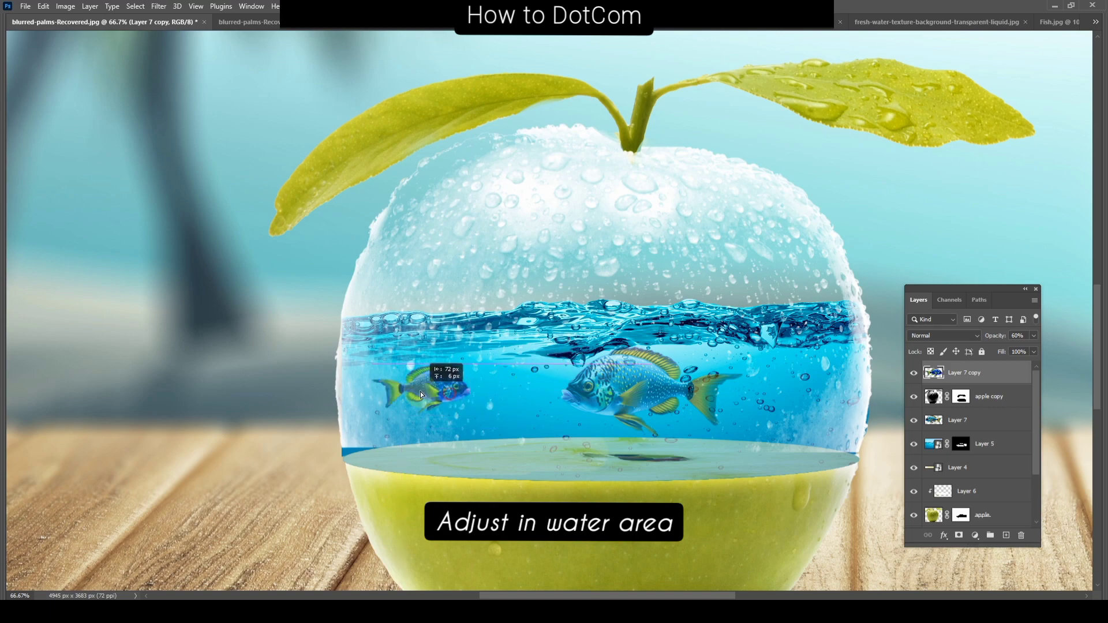
pyautogui.moveTo(420, 391); pyautogui.dragTo(416, 386)
# Step: Move the larger fish on Layer 7 left toward the small fish and tilt it slightly clockwise
pyautogui.moveTo(685, 375); pyautogui.dragTo(623, 381)
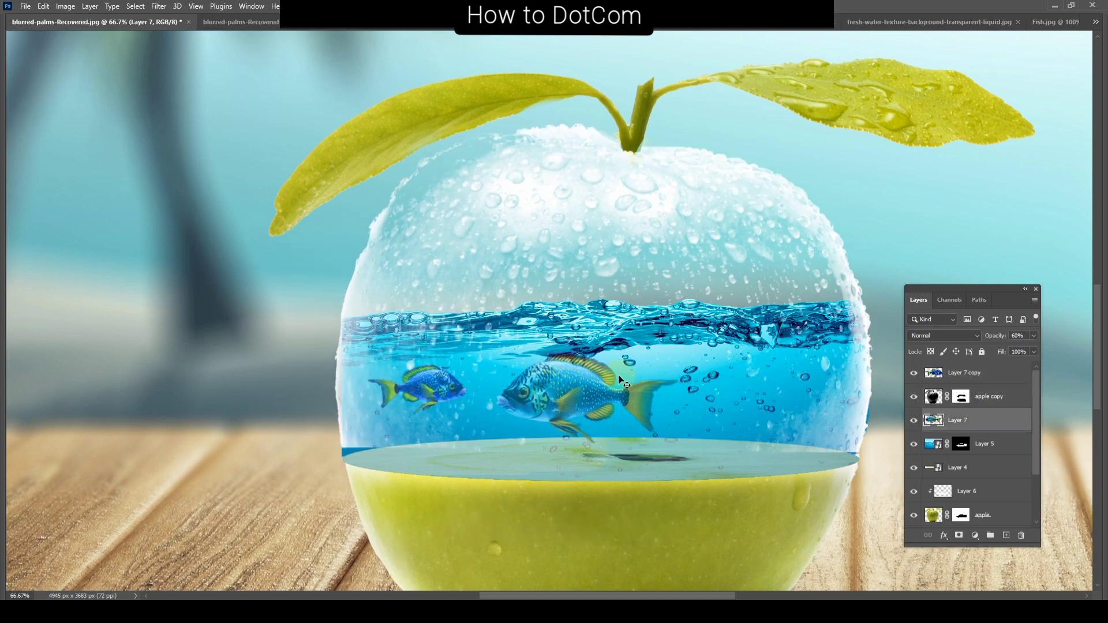
pyautogui.moveTo(684, 354); pyautogui.dragTo(688, 371)
pyautogui.press('Return')
pyautogui.moveTo(564, 411)
pyautogui.mouseDown()
pyautogui.moveTo(541, 389)
pyautogui.moveTo(550, 406)
pyautogui.mouseUp()
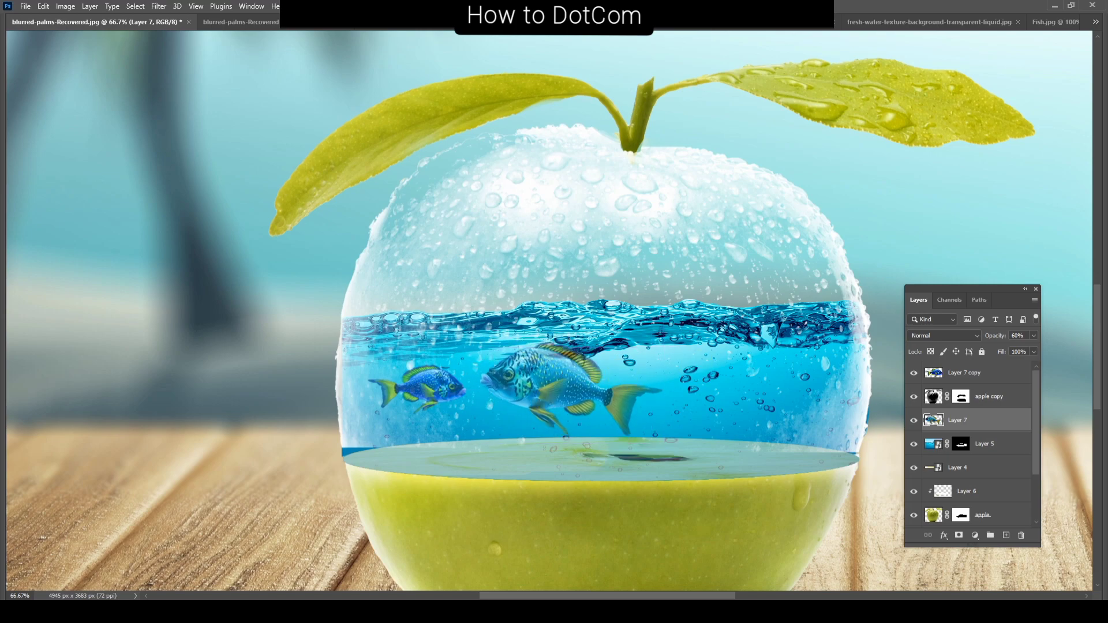
pyautogui.scroll(-3, 619, 292)
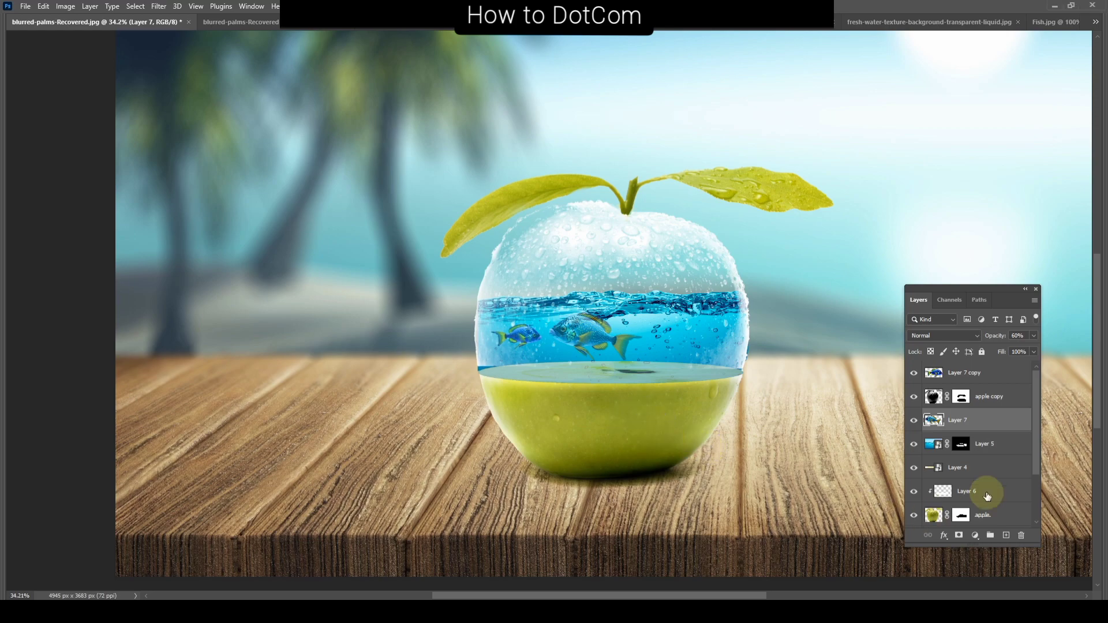
pyautogui.scroll(-3, 981, 491)
pyautogui.click(959, 469)
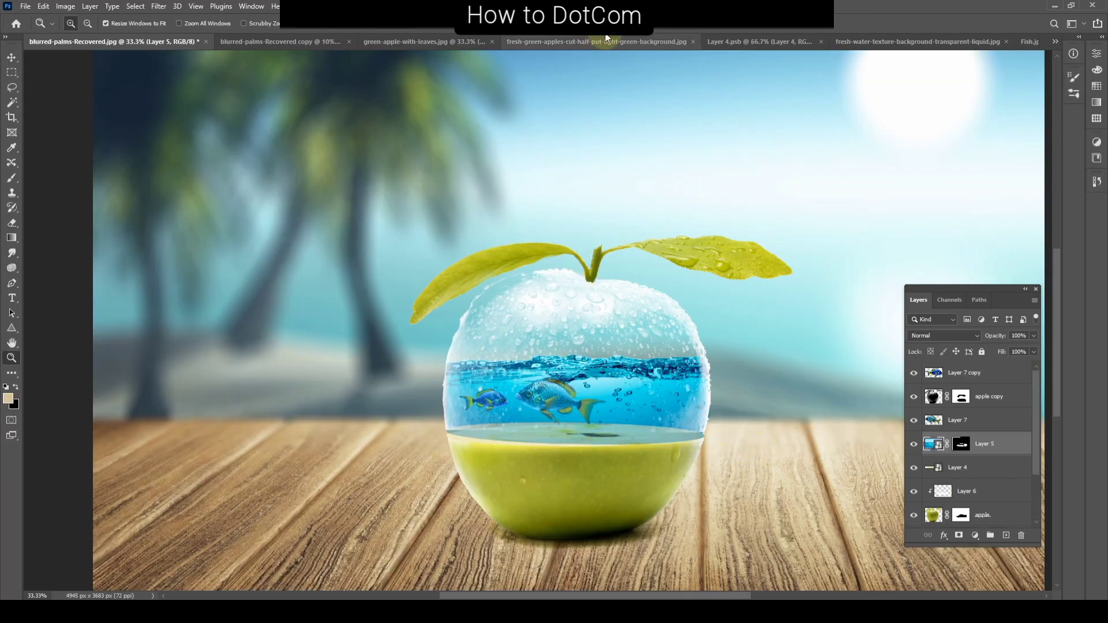
pyautogui.click(159, 6)
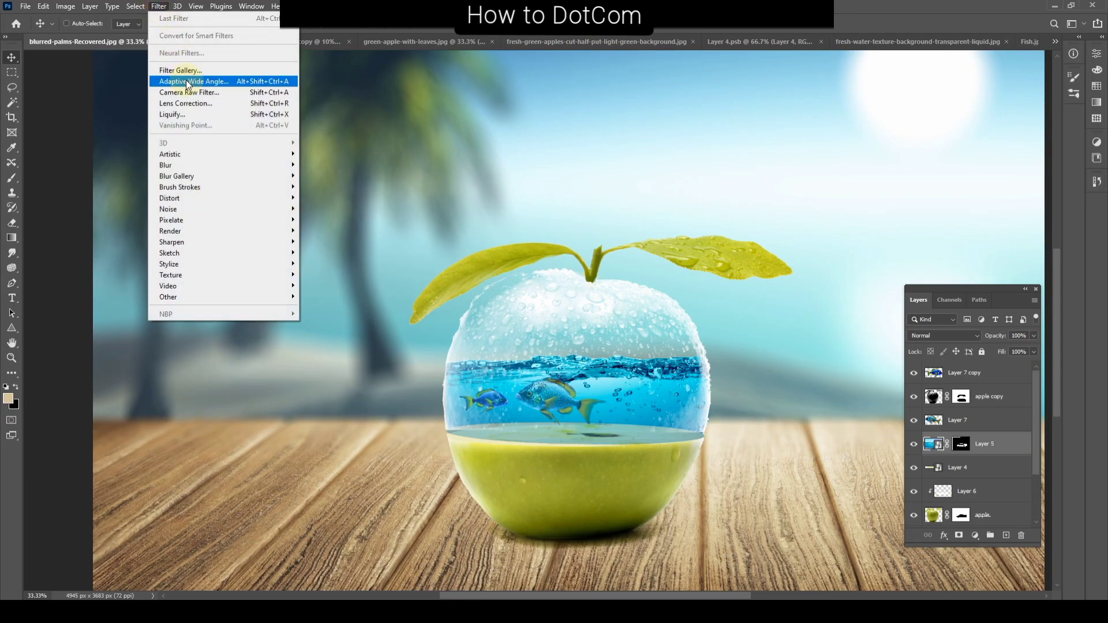
pyautogui.click(185, 83)
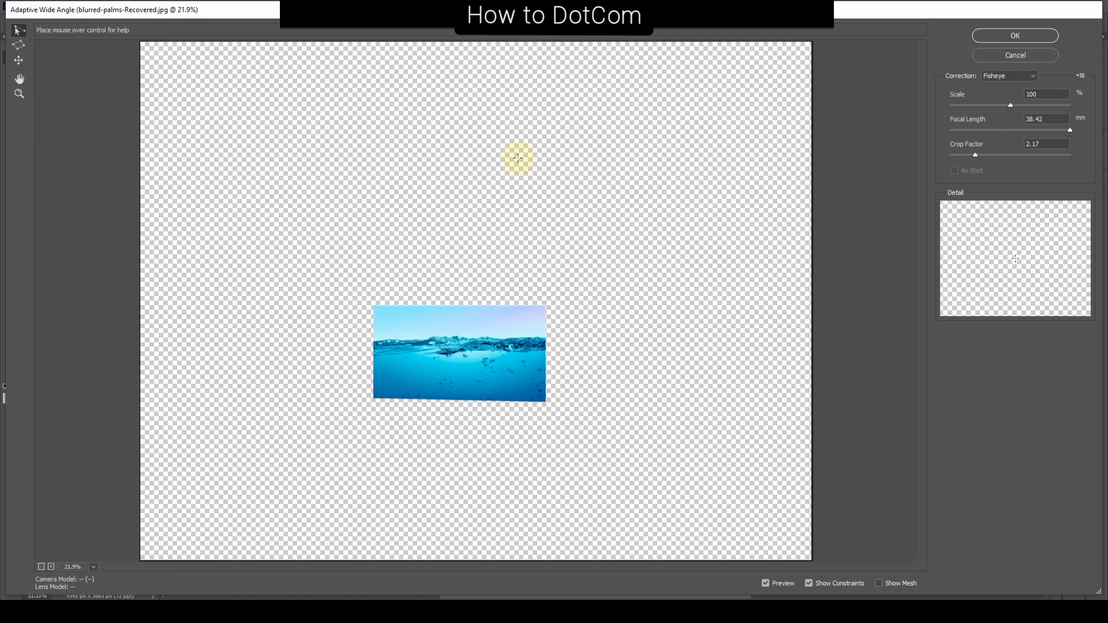
pyautogui.press('Escape')
# Step: Merge all visible layers into a single layer and duplicate the merged image
pyautogui.scroll(-2, 966, 471)
pyautogui.scroll(-1, 958, 450)
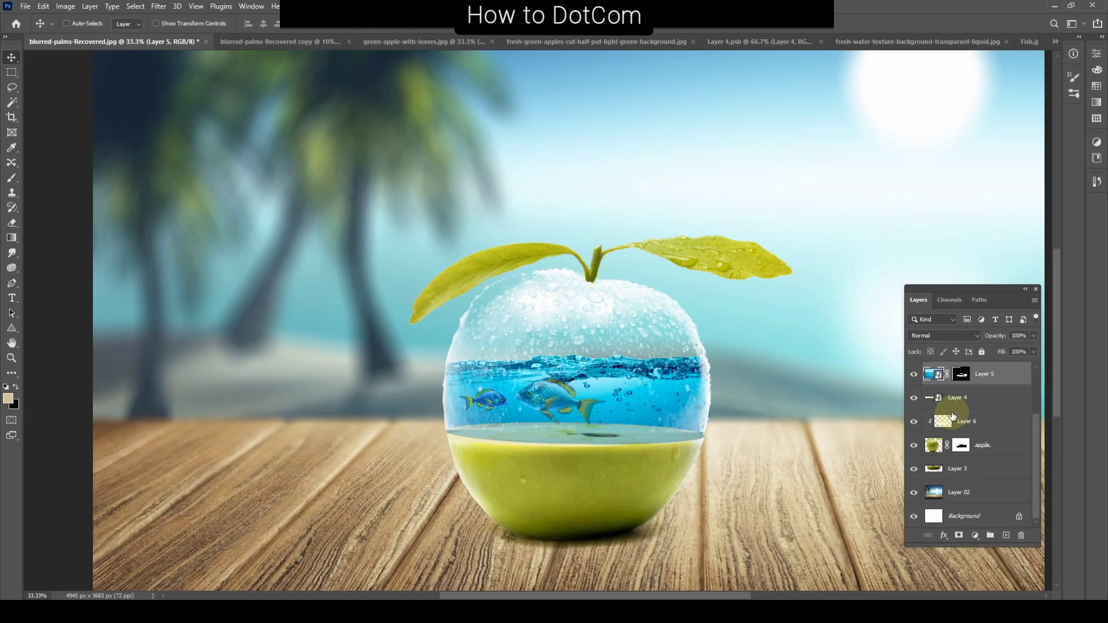
pyautogui.scroll(3, 961, 416)
pyautogui.hotkey('ctrl', 'shift', 'e')
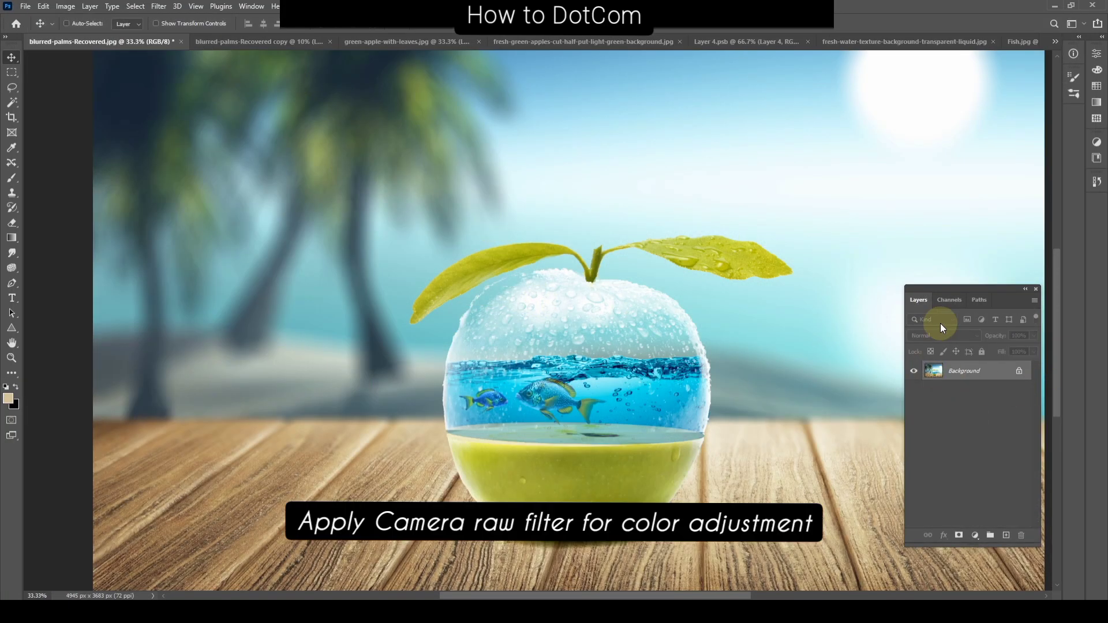
pyautogui.hotkey('ctrl', 'j')
# Step: Start the Camera Raw Filter on the duplicated layer and cool the white balance by setting Temperature to -15
pyautogui.click(158, 7)
pyautogui.click(191, 92)
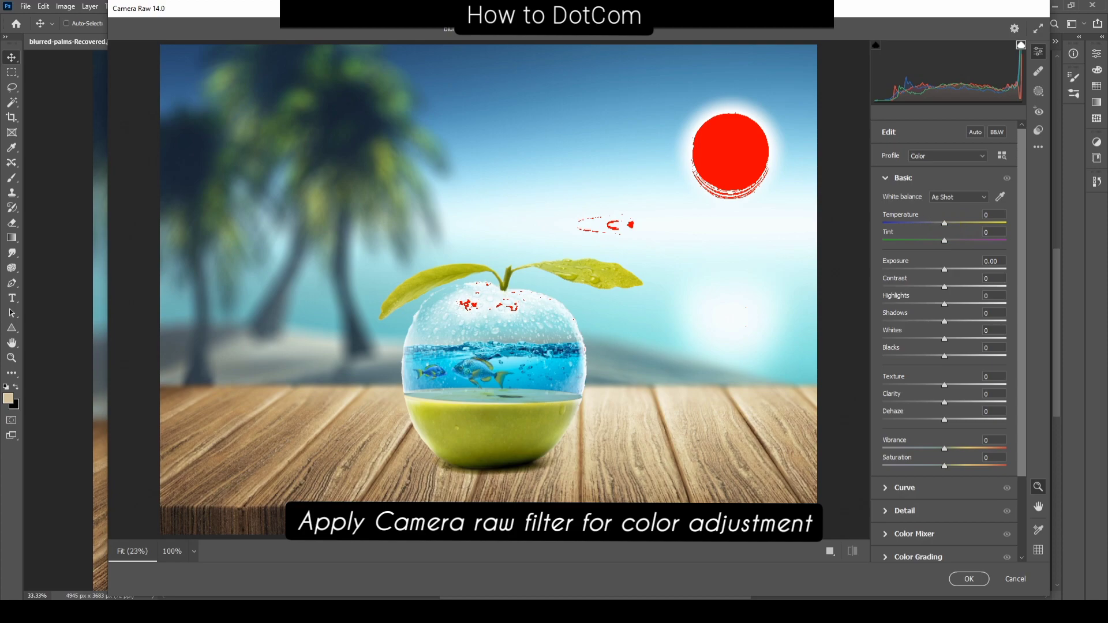
pyautogui.click(691, 326)
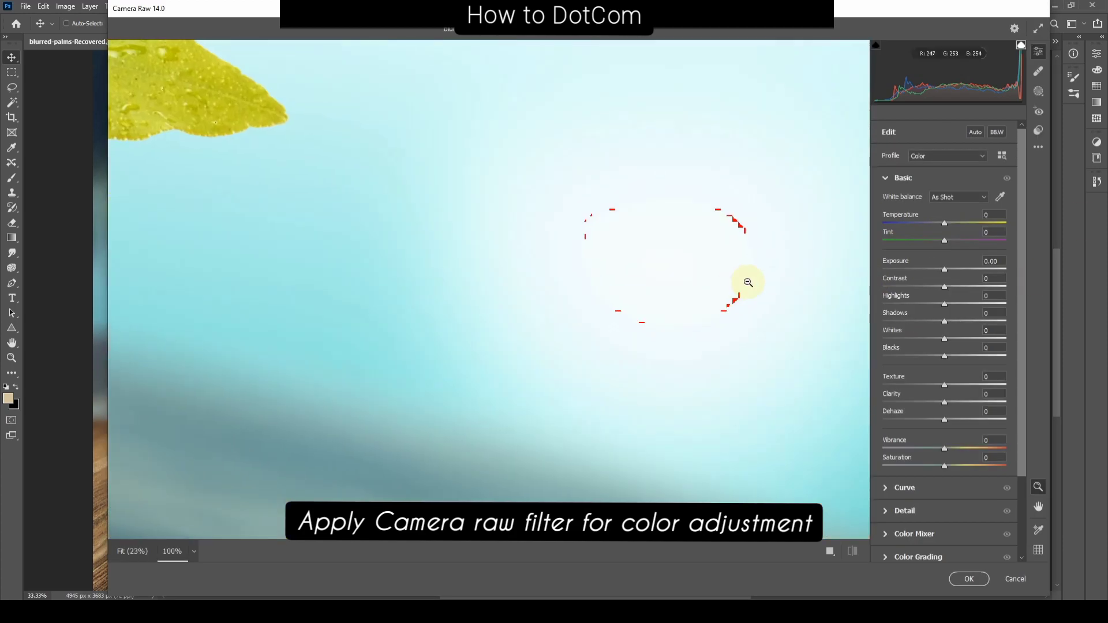
pyautogui.scroll(-3, 755, 271)
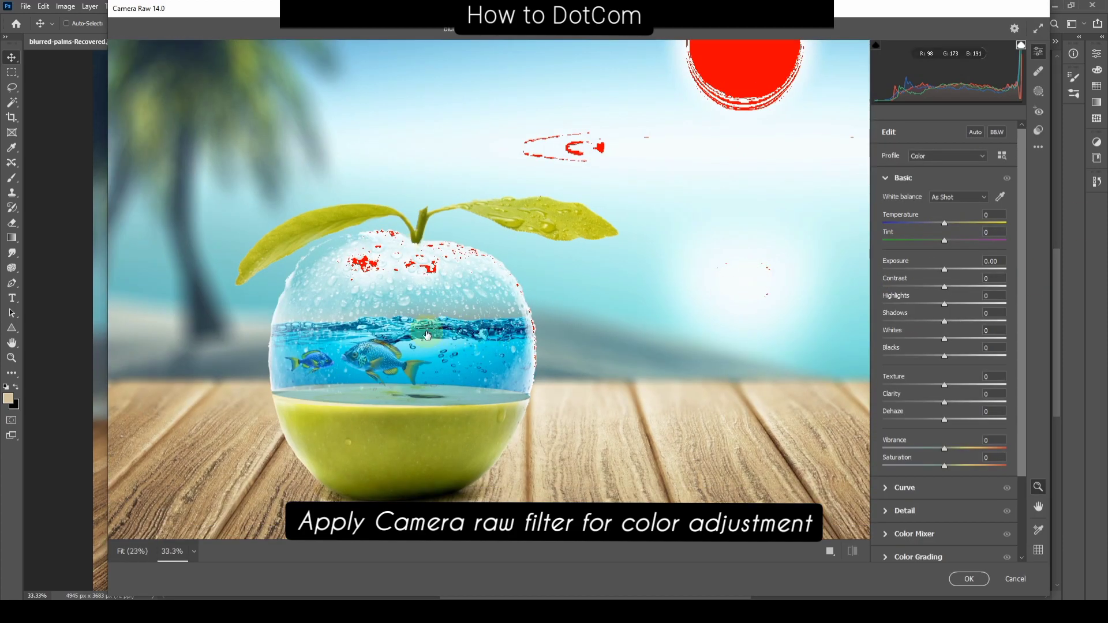
pyautogui.moveTo(427, 335); pyautogui.dragTo(503, 326)
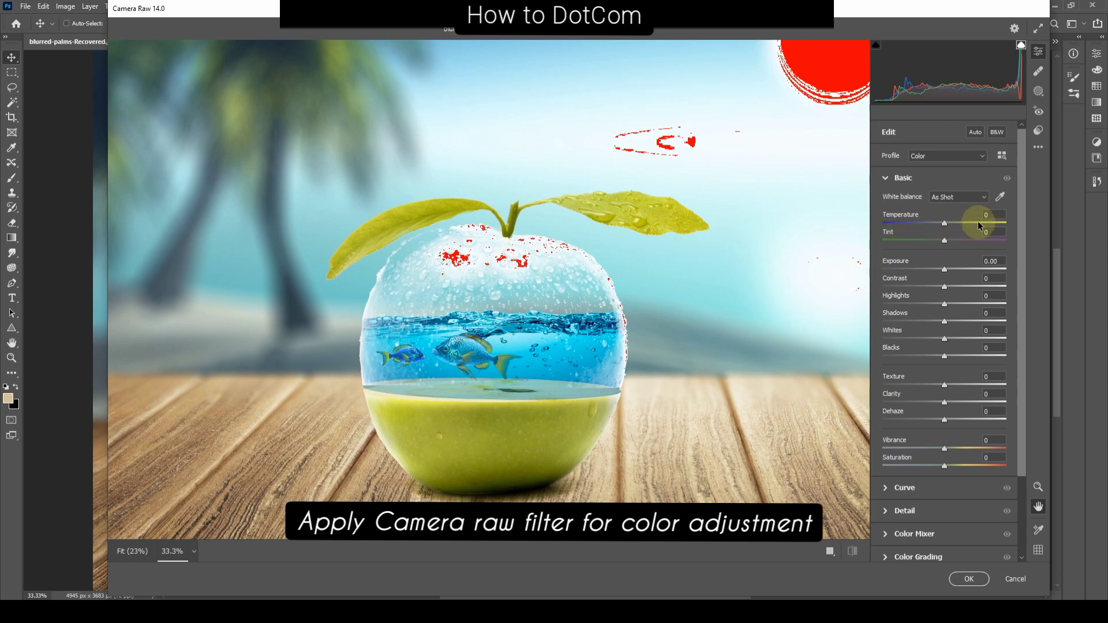
pyautogui.moveTo(942, 226); pyautogui.dragTo(936, 230)
pyautogui.press('Return')
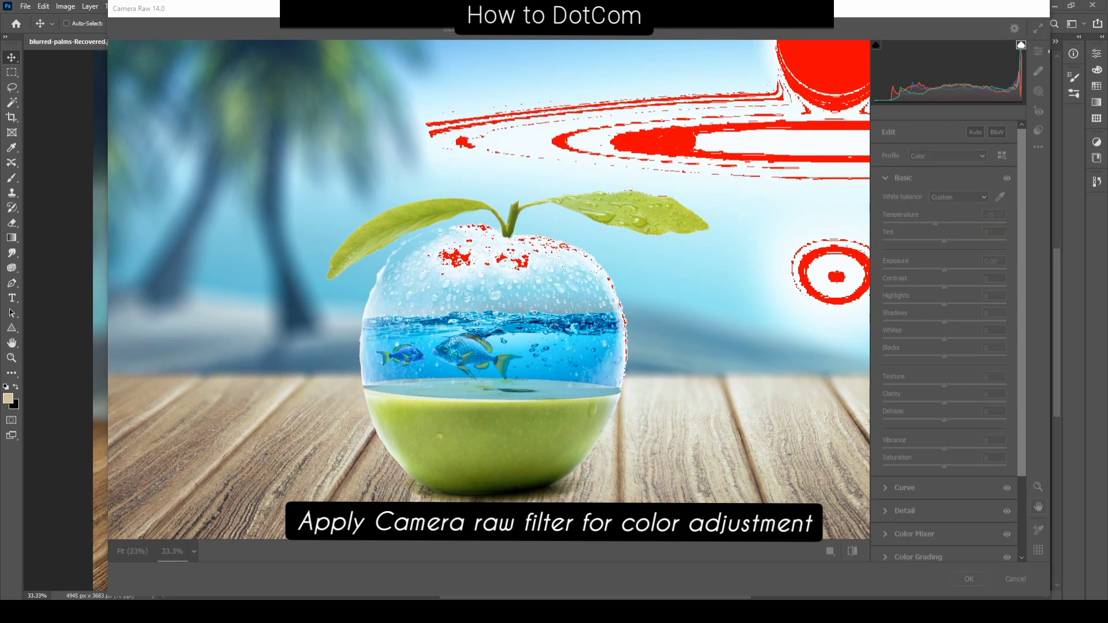
# Step: Set Contrast to +28, Vibrance to +20 and Exposure to -0.40, and apply the Camera Raw adjustments
pyautogui.moveTo(945, 287); pyautogui.dragTo(963, 288)
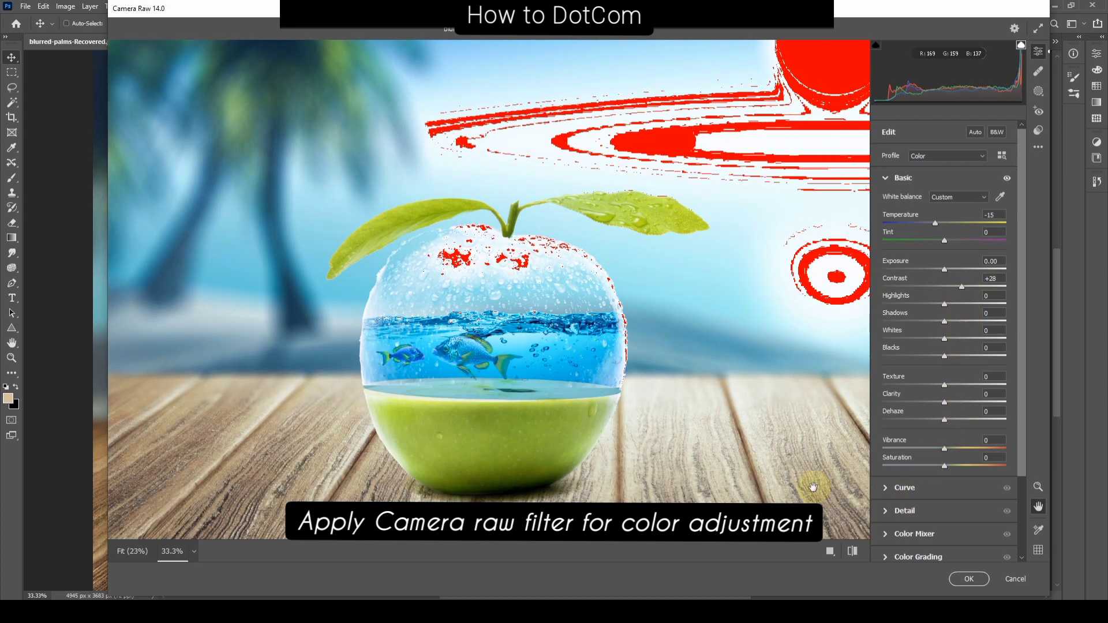
pyautogui.moveTo(945, 449); pyautogui.dragTo(957, 449)
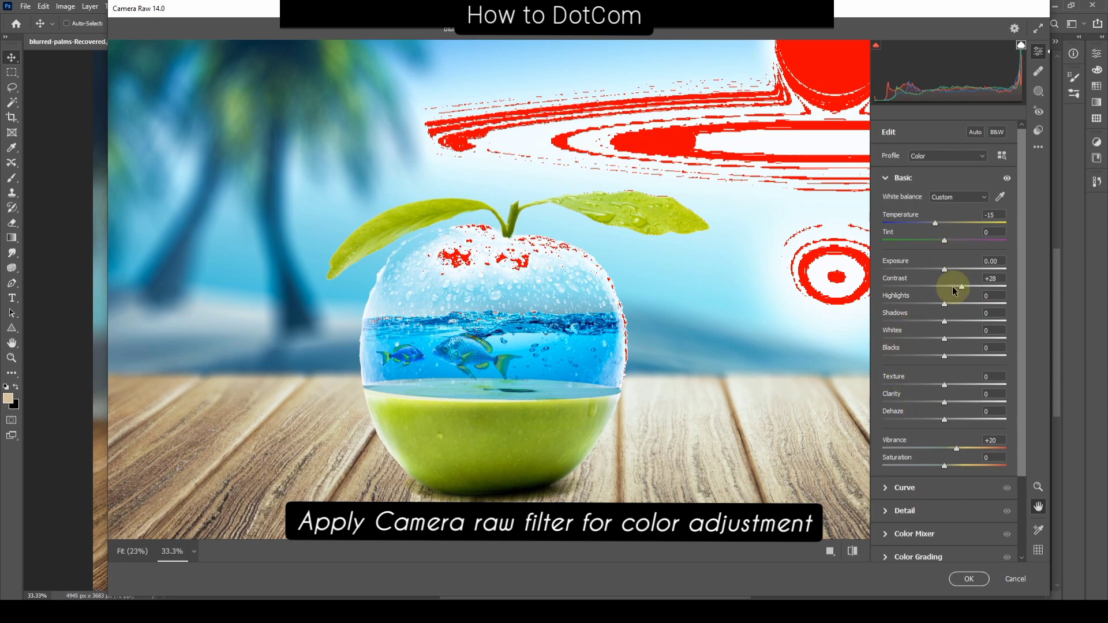
pyautogui.moveTo(945, 270); pyautogui.dragTo(940, 279)
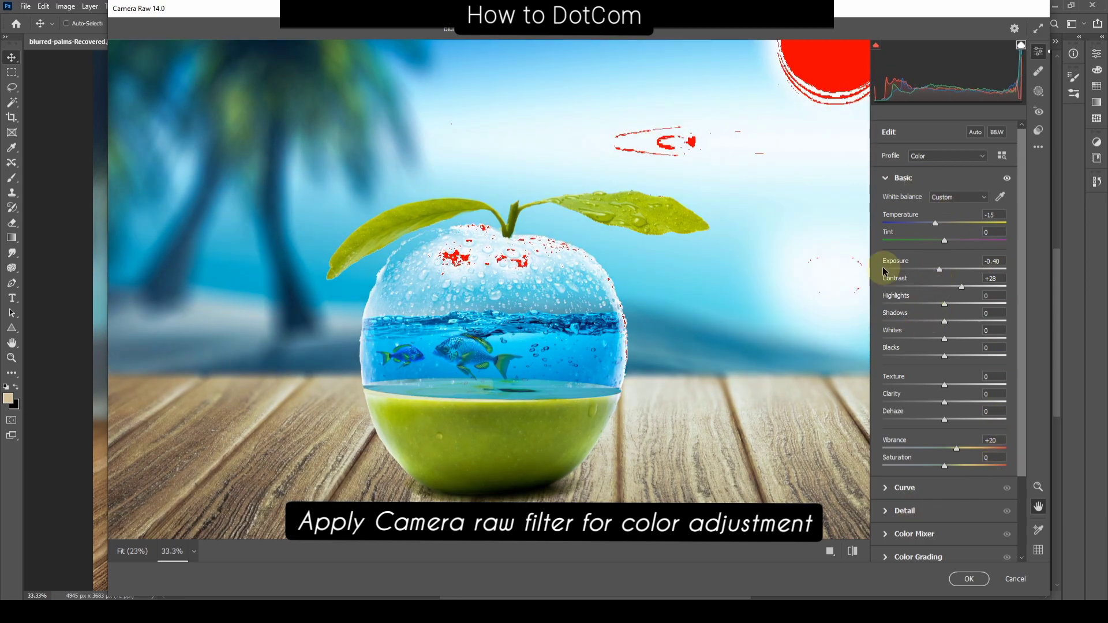
pyautogui.click(973, 579)
pyautogui.hotkey('ctrl', '-')
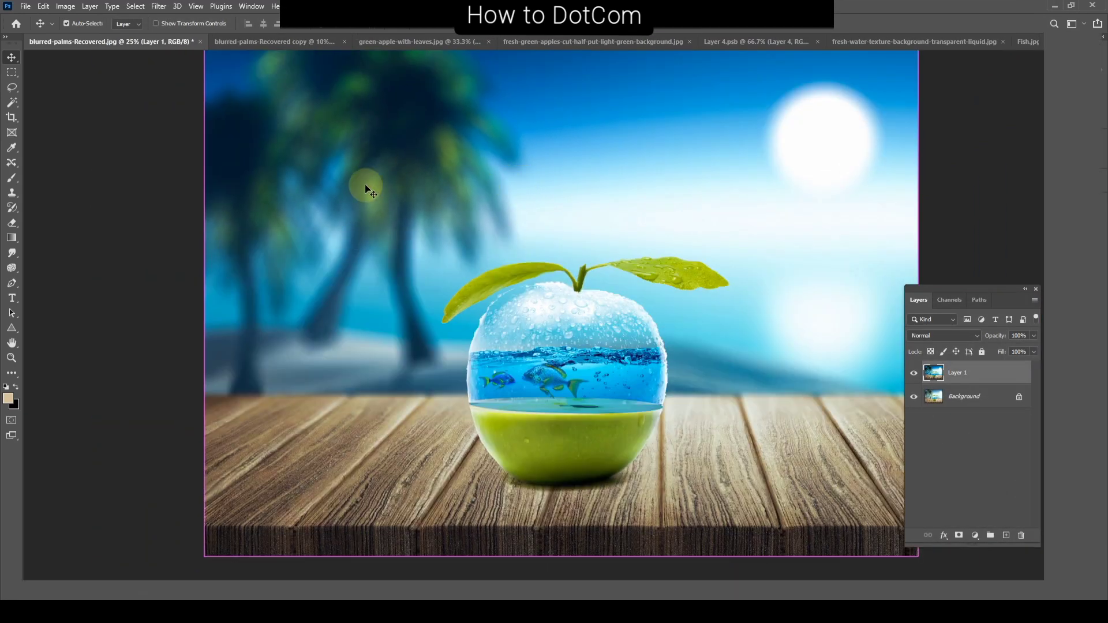
pyautogui.press('Tab')
pyautogui.scroll(1, 580, 476)
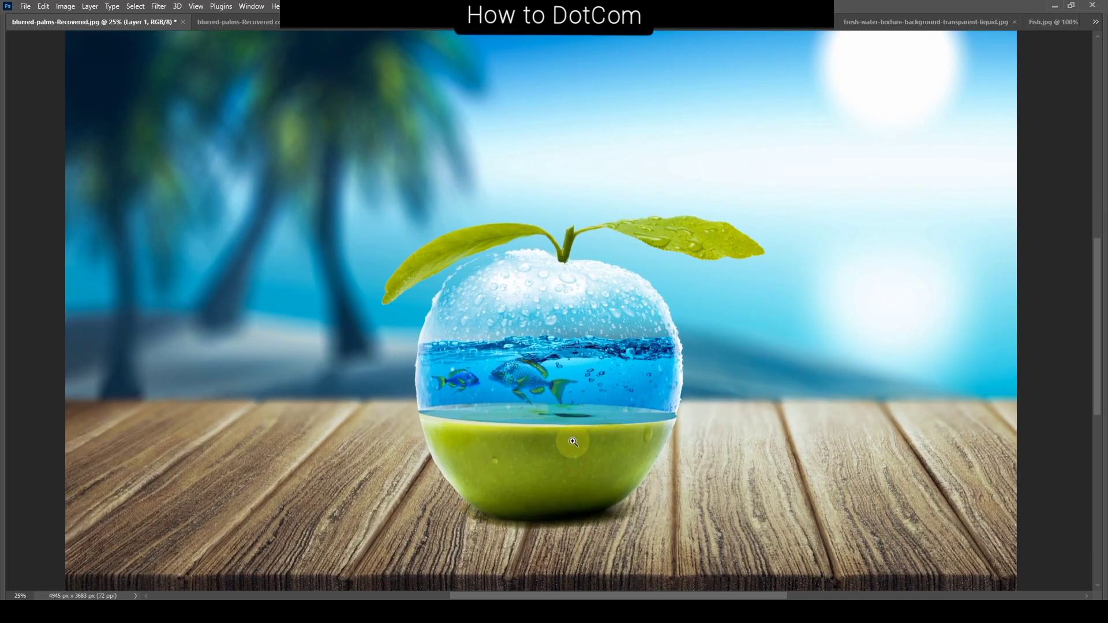
pyautogui.press('F7')
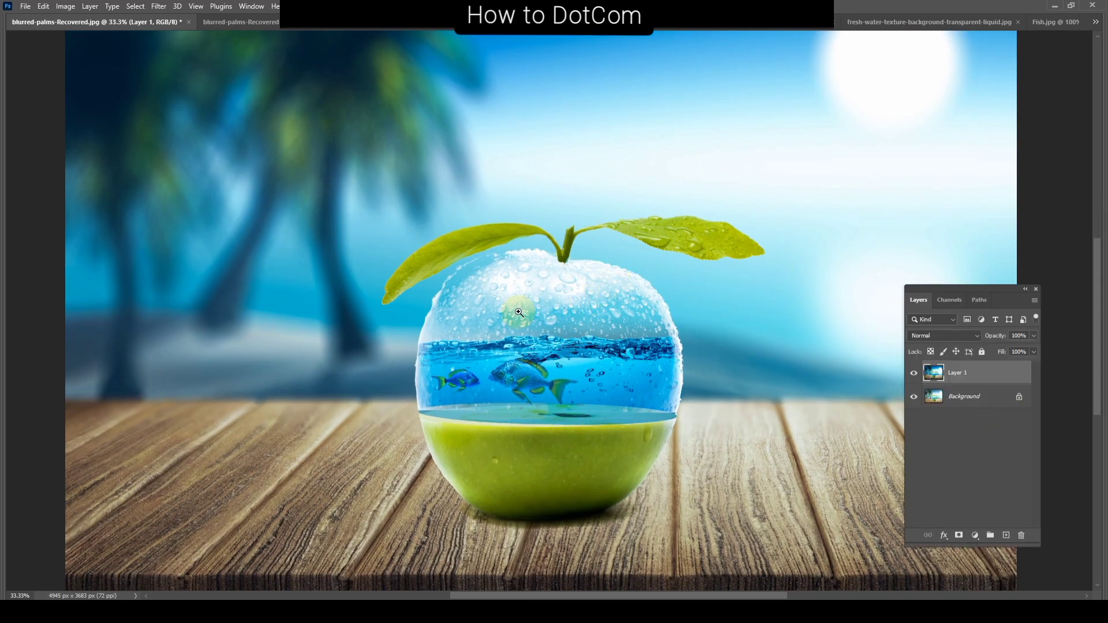